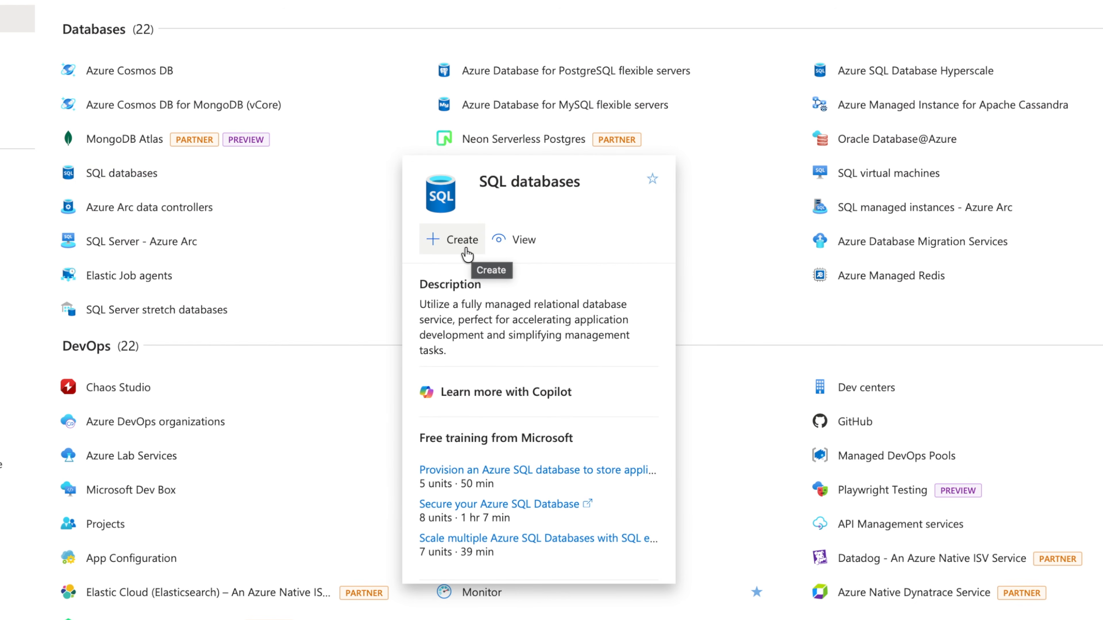
Start creating a new SQL database from the services list.
{"action": "left_click", "coordinate": [466, 251]}
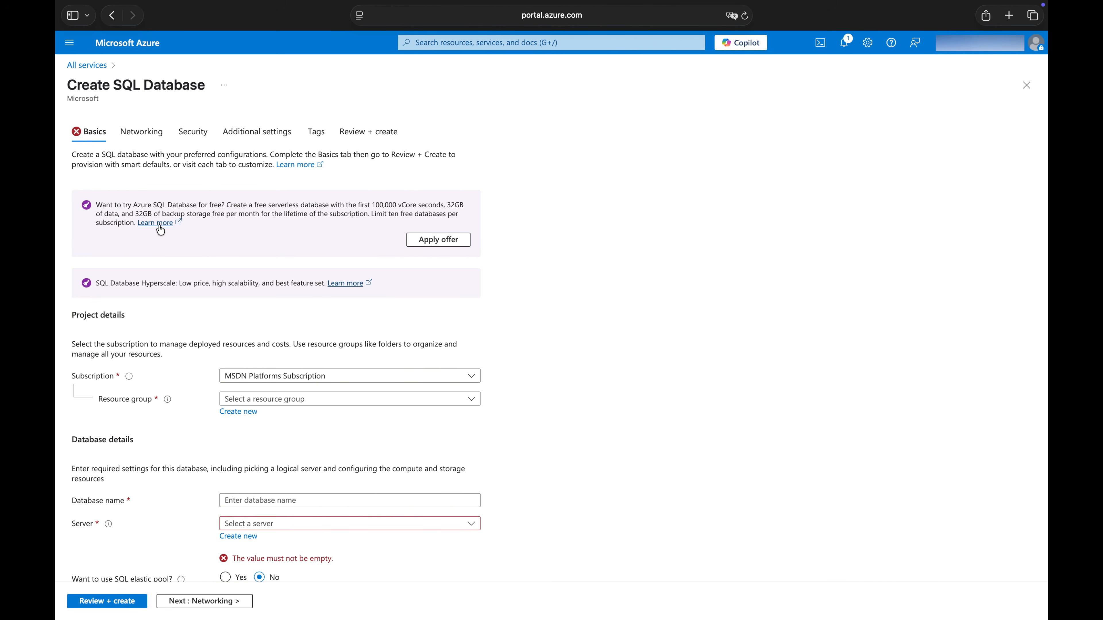
Read the documentation on the Azure SQL Database free offer and its monthly limits, and return to the creation form.
{"action": "left_click", "coordinate": [160, 226]}
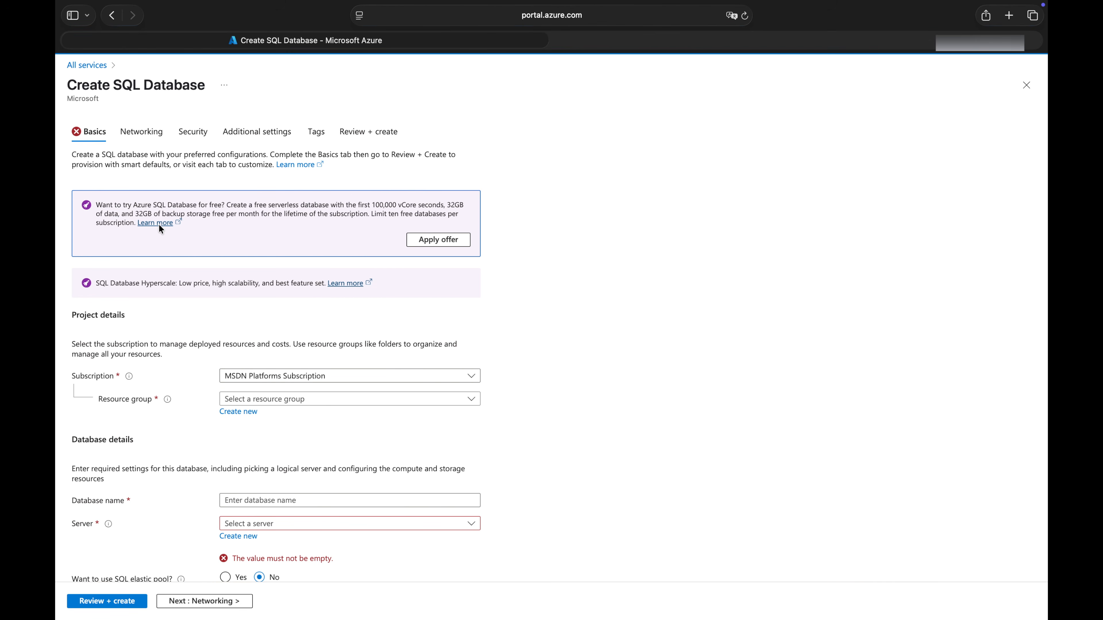
{"action": "scroll", "coordinate": [776, 276], "scroll_direction": "down", "scroll_amount": 10}
{"action": "scroll", "coordinate": [776, 276], "scroll_direction": "down", "scroll_amount": 20}
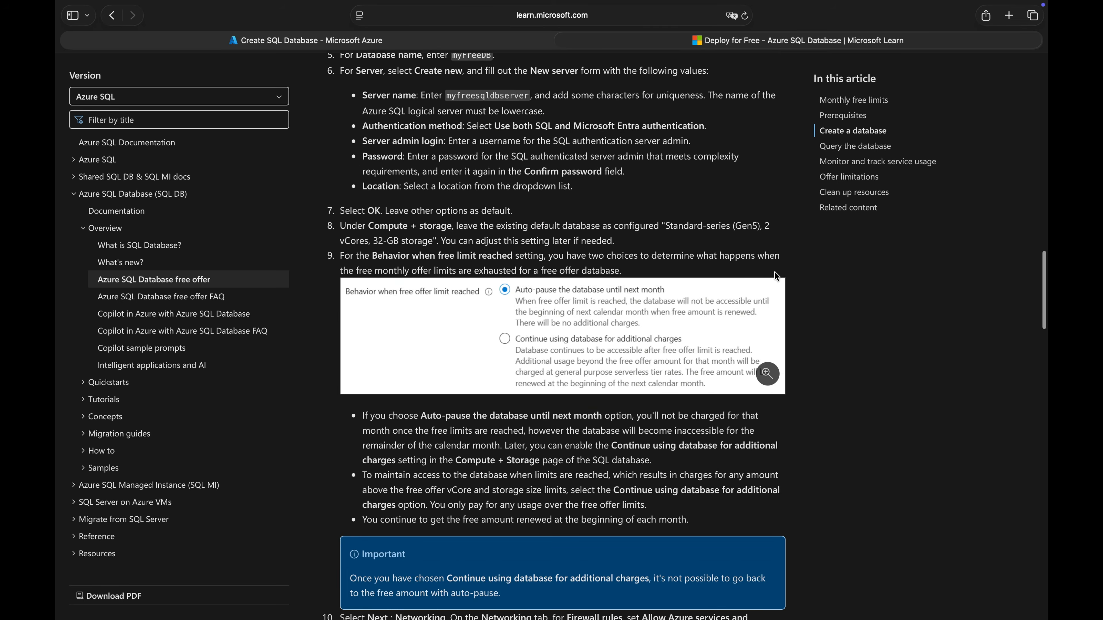
{"action": "scroll", "coordinate": [776, 270], "scroll_direction": "up", "scroll_amount": 12}
{"action": "scroll", "coordinate": [777, 268], "scroll_direction": "up", "scroll_amount": 15}
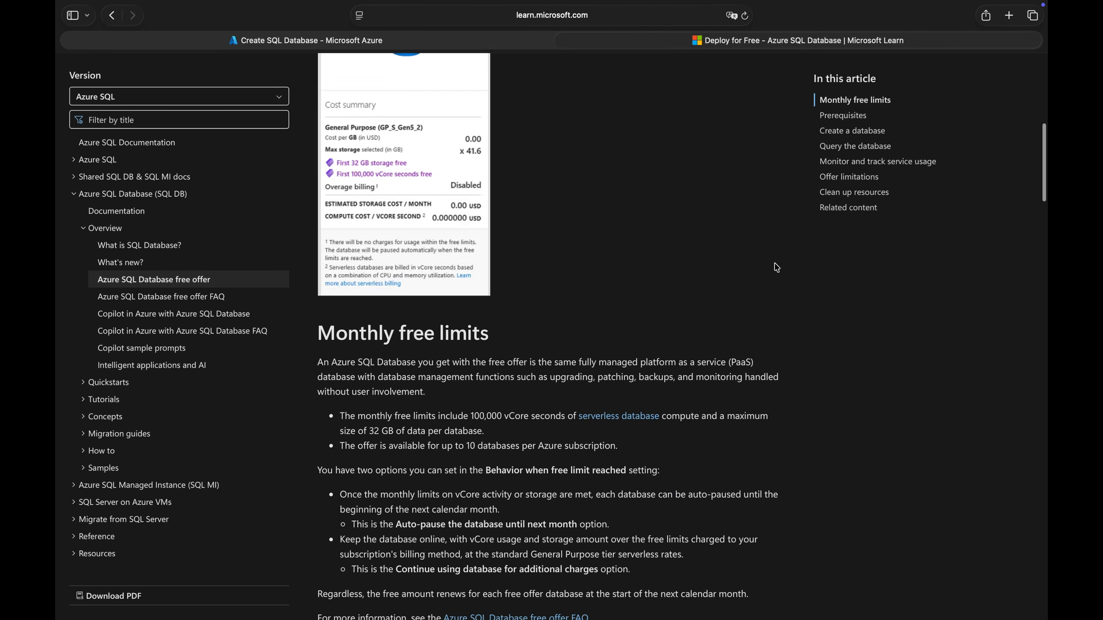
{"action": "left_click", "coordinate": [551, 40]}
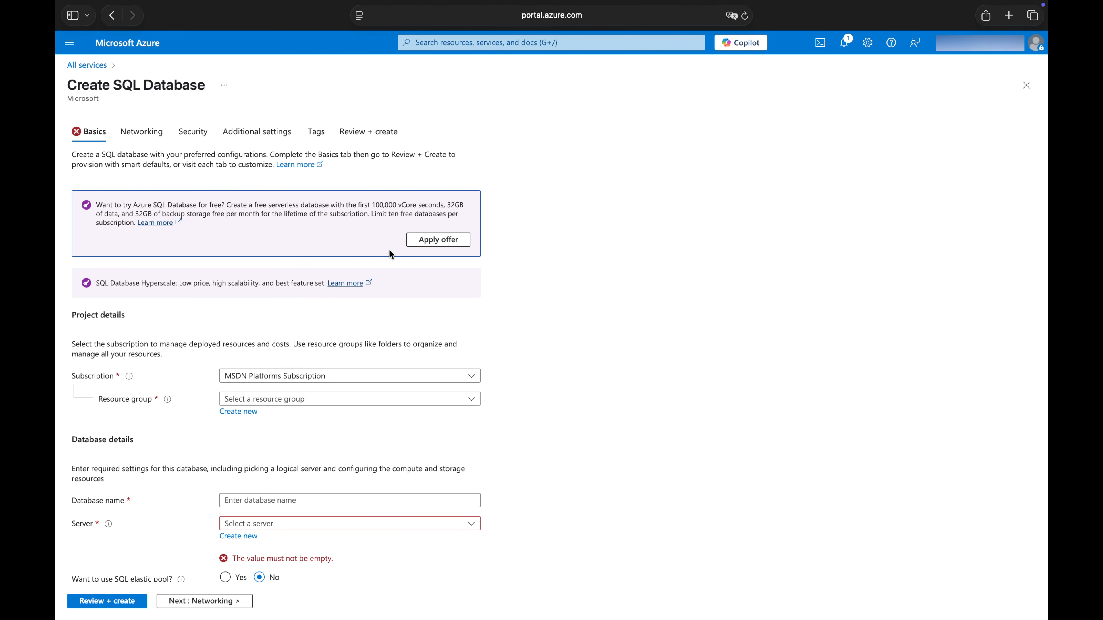
Apply the free offer and assign the database to the Developer resource group in MSDN Platforms Subscription.
{"action": "left_click", "coordinate": [463, 241]}
{"action": "scroll", "coordinate": [512, 328], "scroll_direction": "down", "scroll_amount": 3}
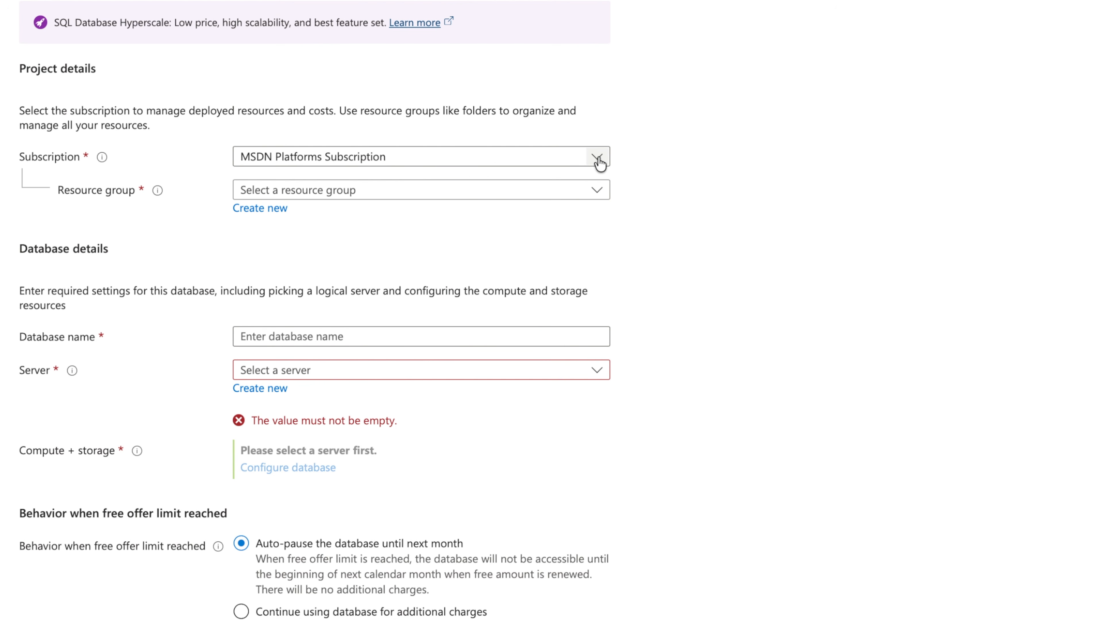
{"action": "left_click", "coordinate": [599, 160]}
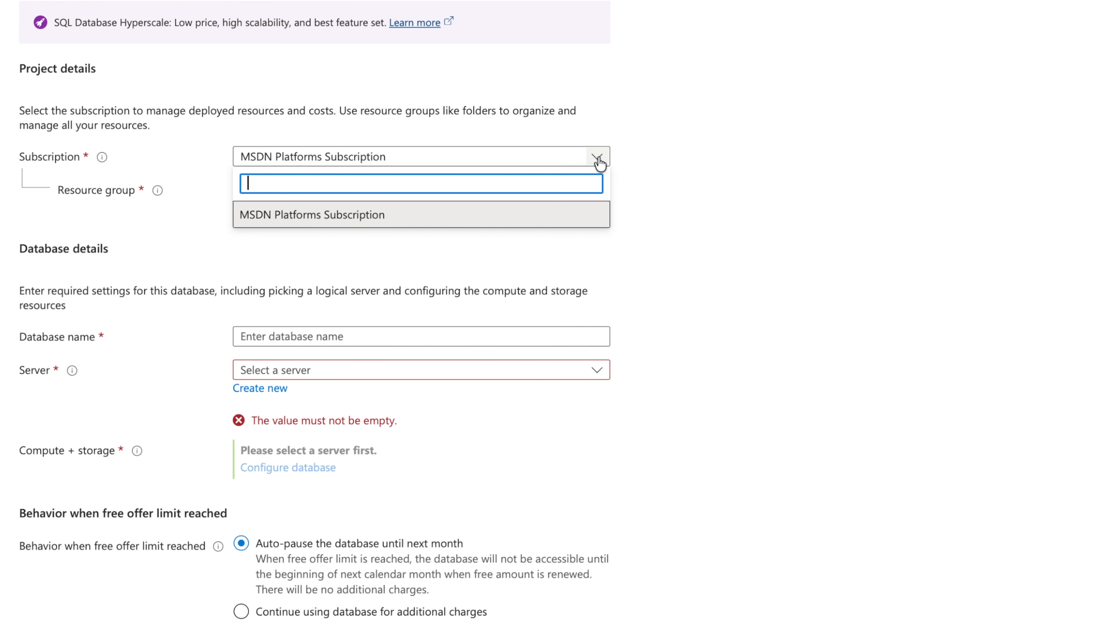
{"action": "left_click", "coordinate": [597, 157]}
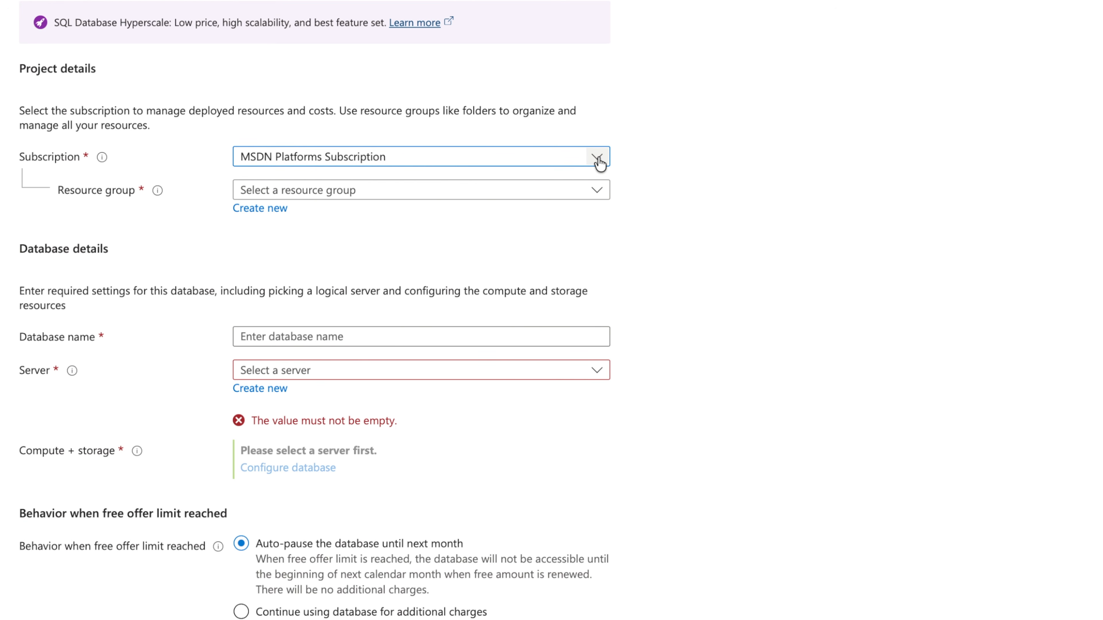
{"action": "left_click", "coordinate": [596, 192]}
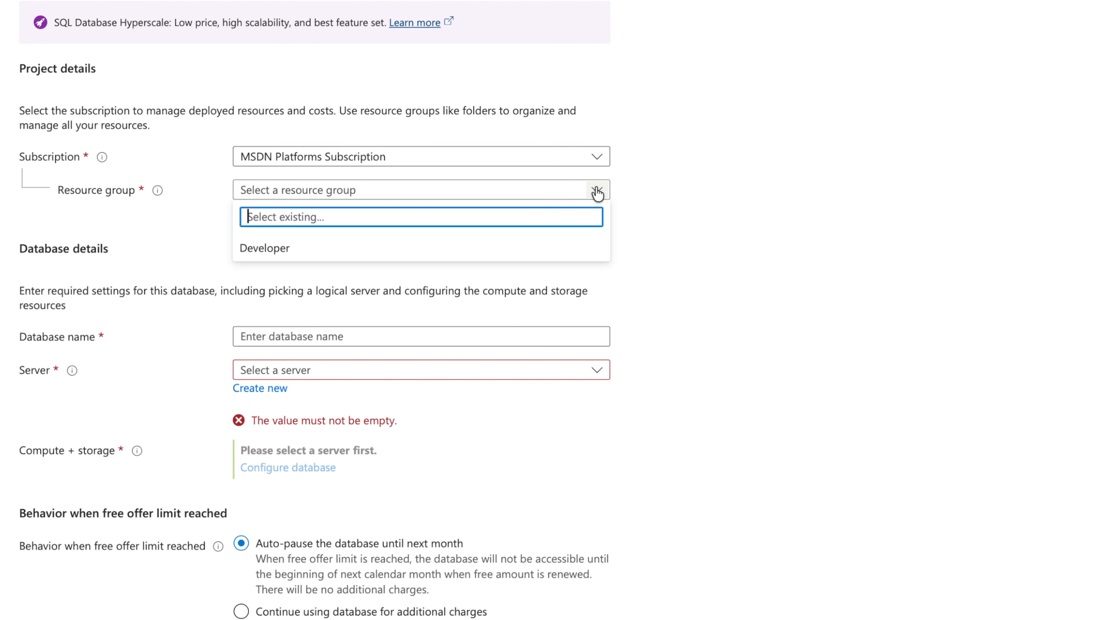
{"action": "left_click", "coordinate": [431, 251]}
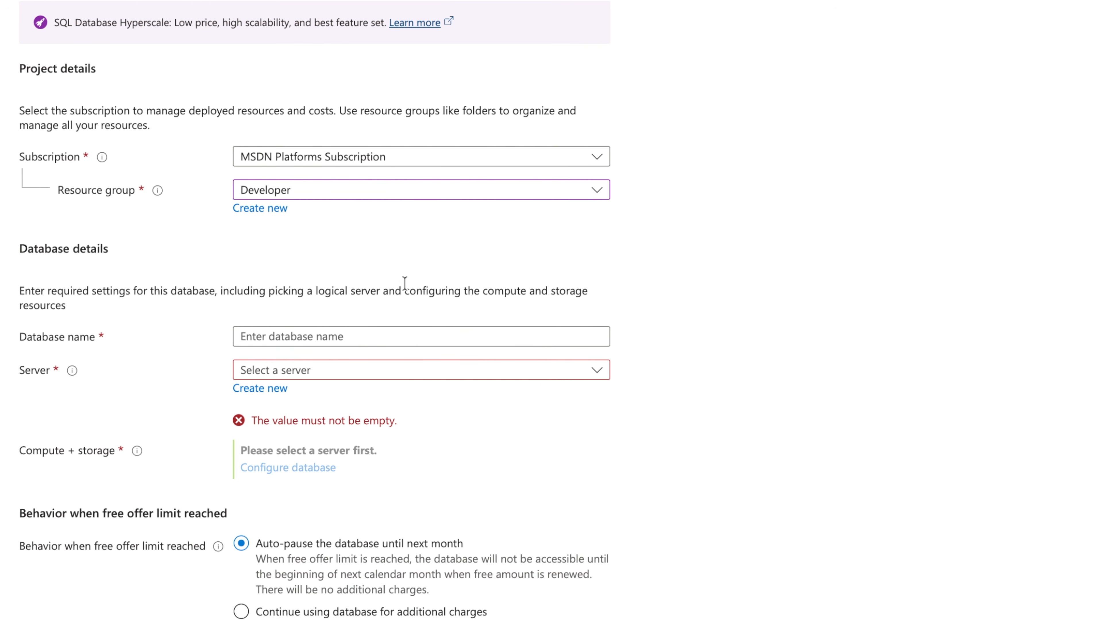
Name the database thinklikeanengineerdb.
{"action": "left_click", "coordinate": [409, 335]}
{"action": "type", "text": "thinklikean"}
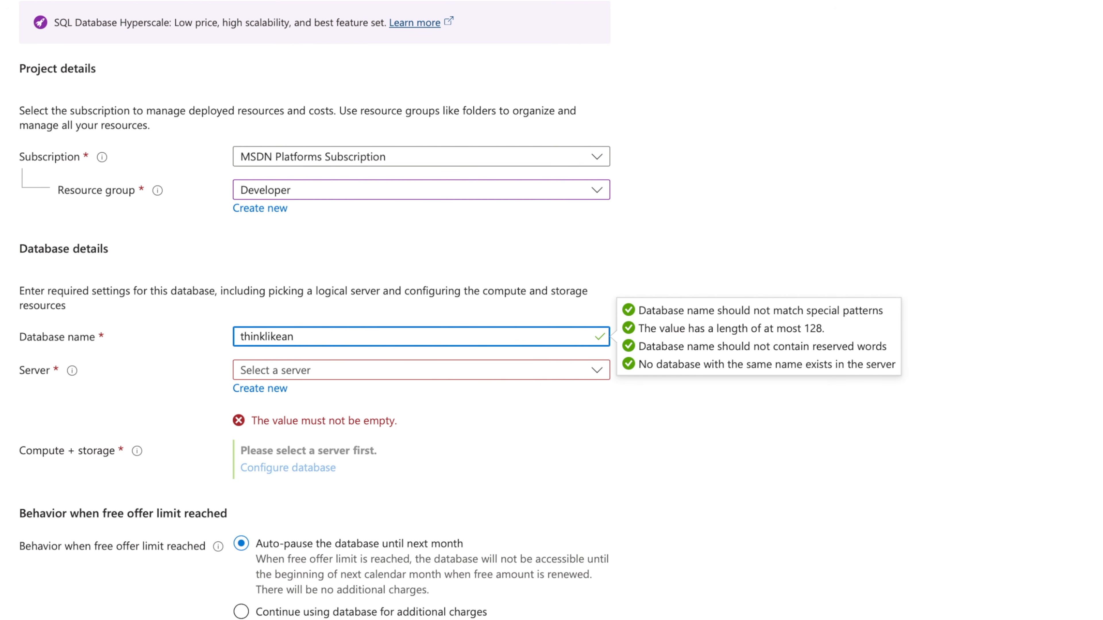
{"action": "type", "text": "engineerdb"}
Start a new server for the database, named thinklikeanengineer and located in (US) West US 2.
{"action": "left_click", "coordinate": [439, 375]}
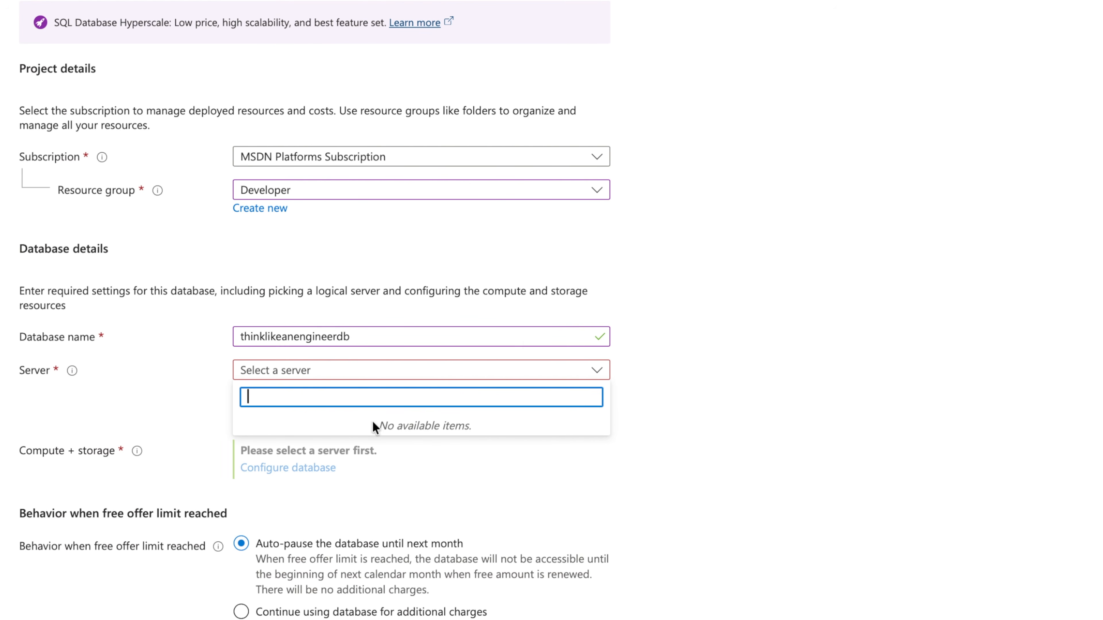
{"action": "left_click", "coordinate": [513, 453]}
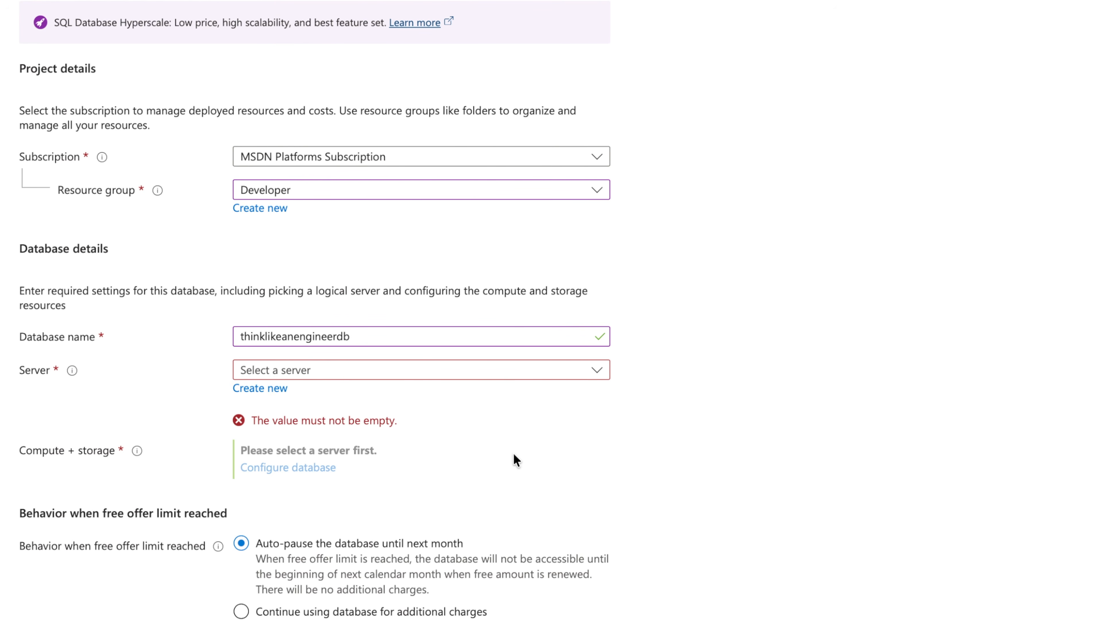
{"action": "left_click", "coordinate": [250, 396]}
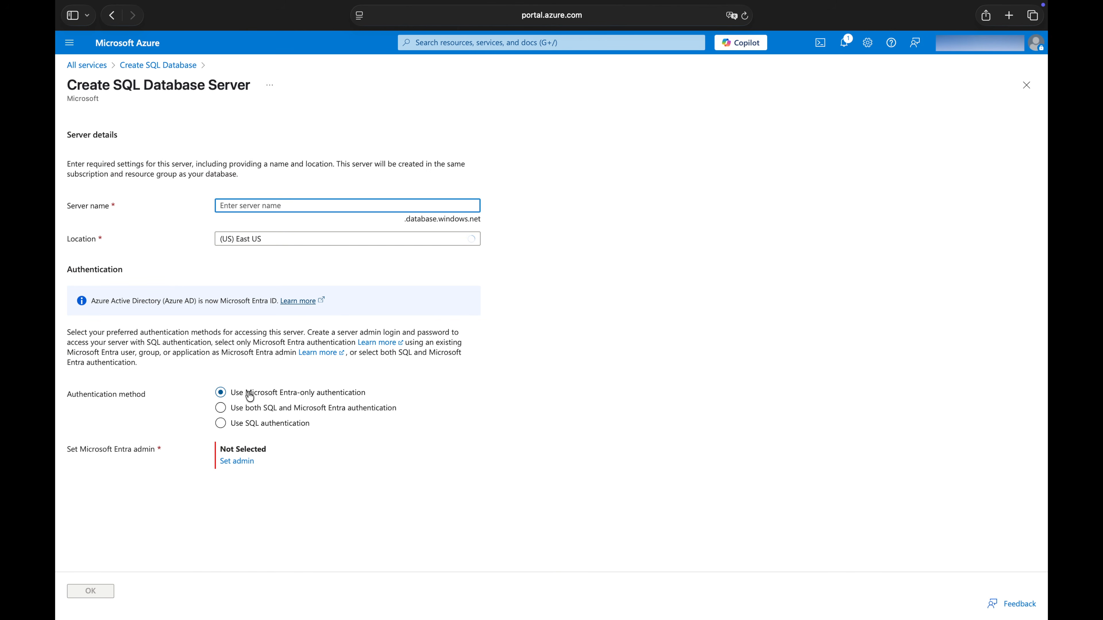
{"action": "type", "text": "thinklikeanengineer"}
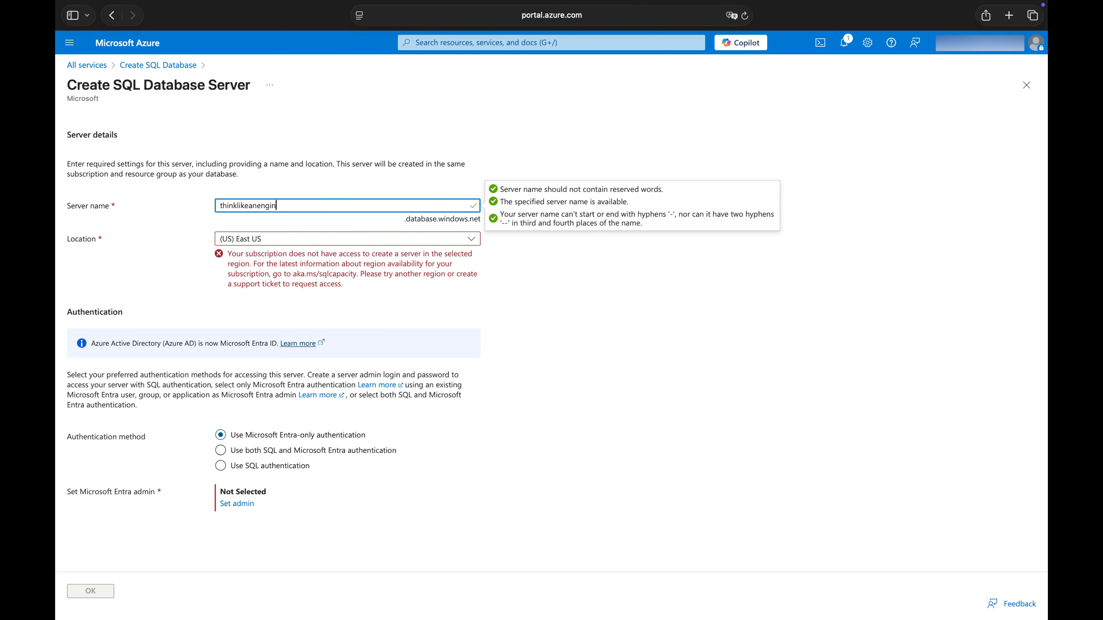
{"action": "left_click", "coordinate": [473, 244]}
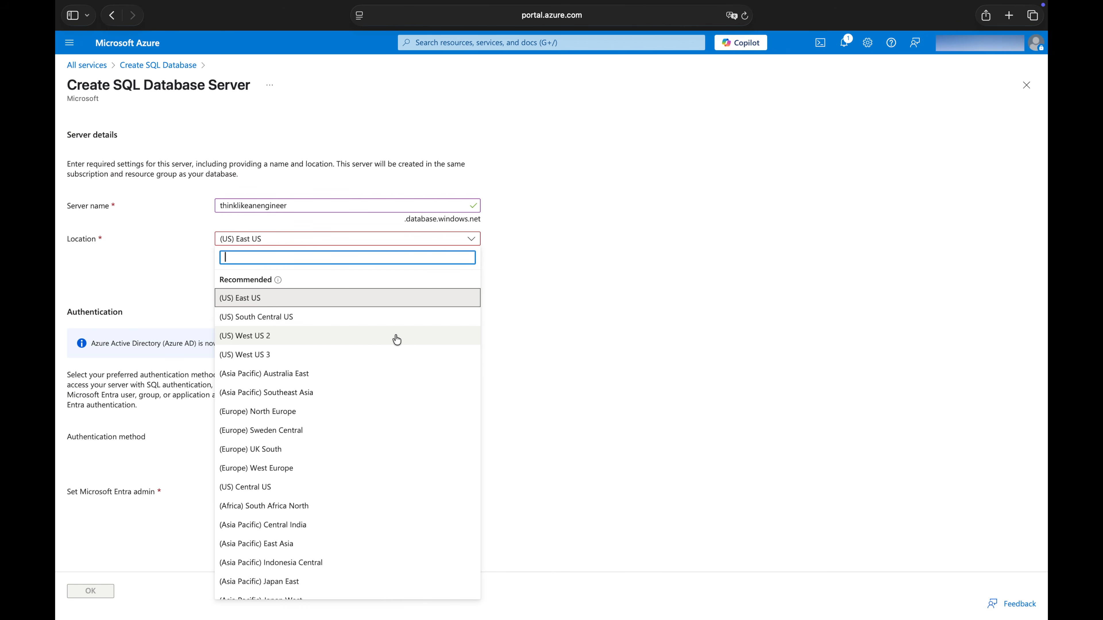
{"action": "left_click", "coordinate": [397, 340]}
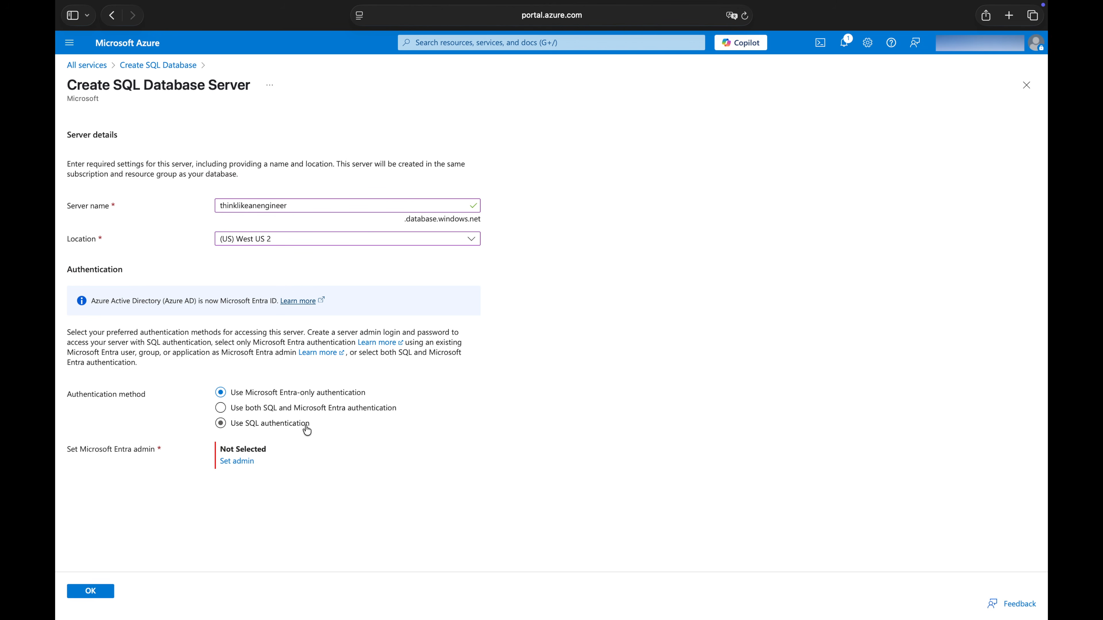
Set the server to SQL authentication with admin login SystemAdministrator, enter and confirm the admin password, and accept the server settings.
{"action": "left_click", "coordinate": [221, 424]}
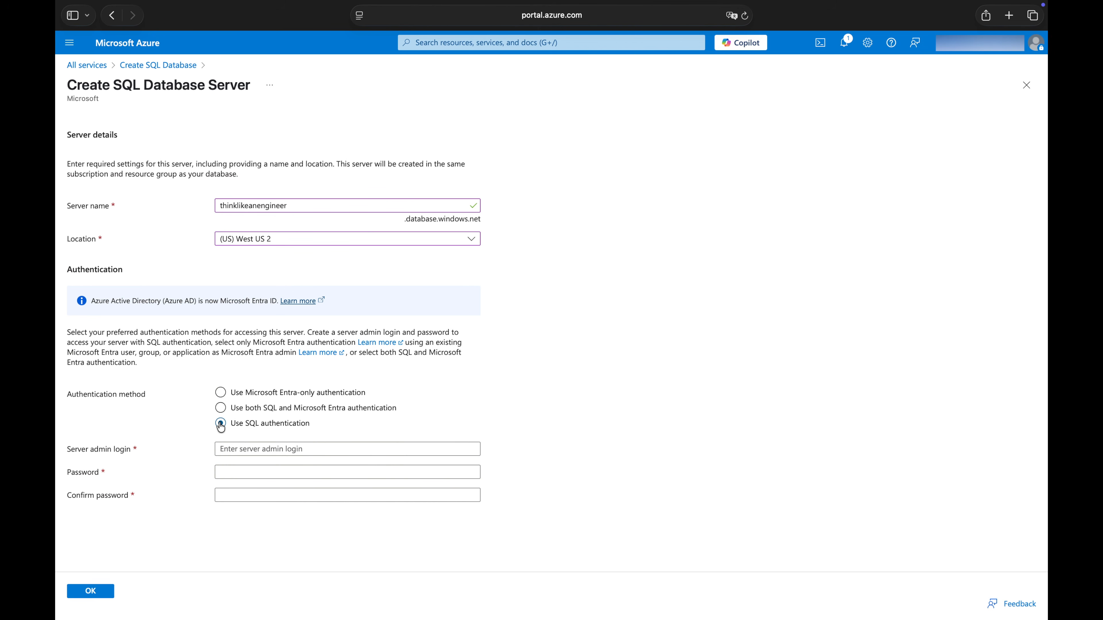
{"action": "left_click", "coordinate": [329, 452]}
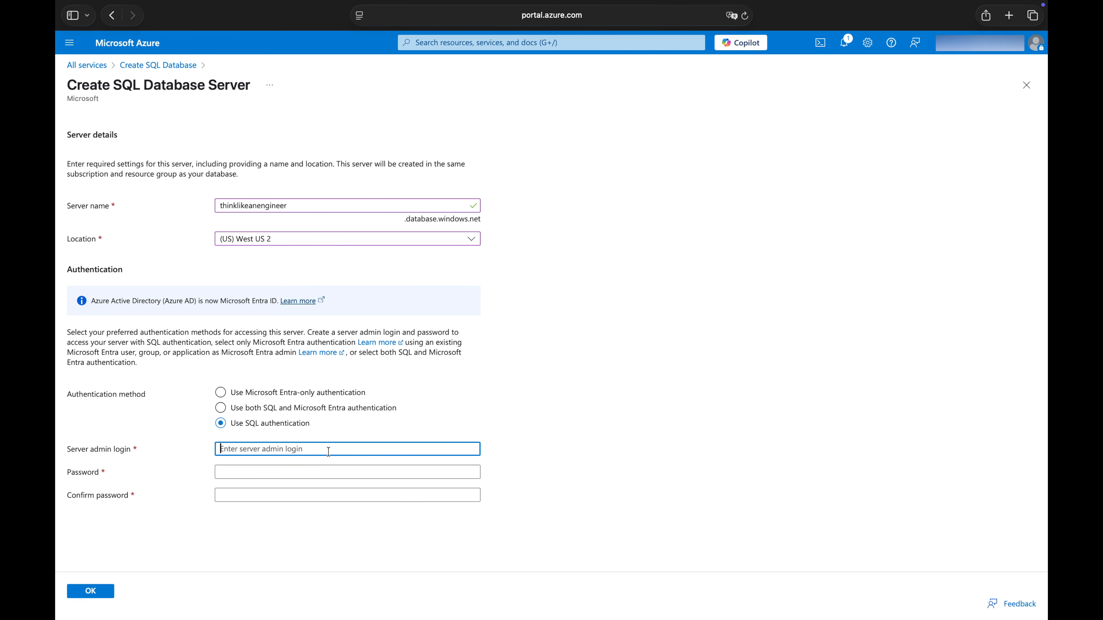
{"action": "type", "text": "SystemAdministrator"}
{"action": "left_click", "coordinate": [364, 472]}
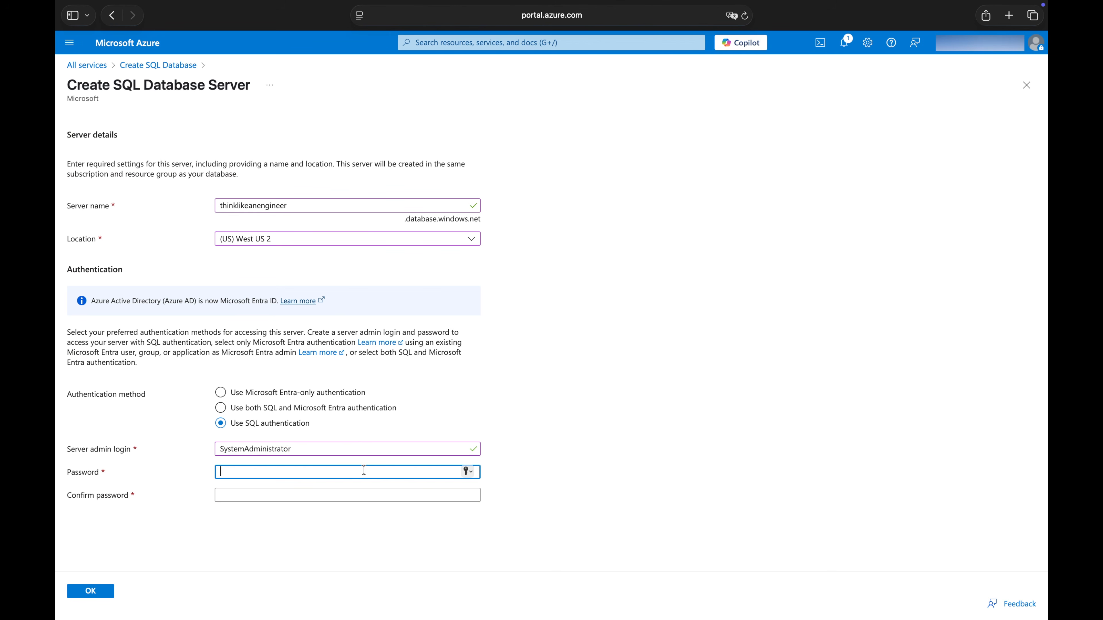
{"action": "type", "text": "•••••••••"}
{"action": "key", "text": "Tab"}
{"action": "type", "text": "•••••••••"}
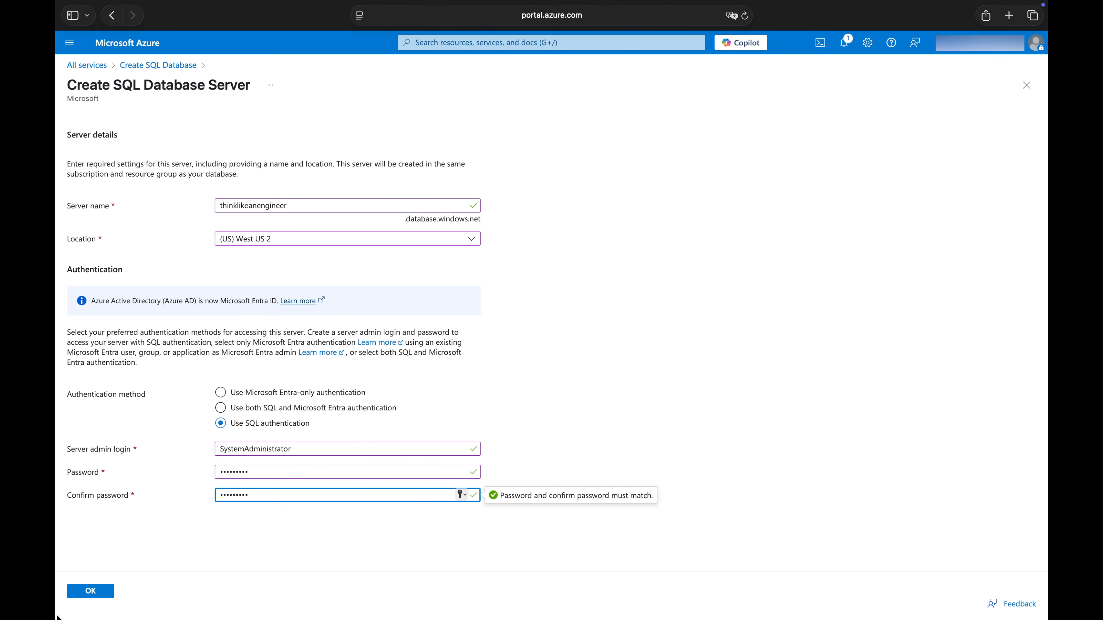
{"action": "left_click", "coordinate": [111, 593]}
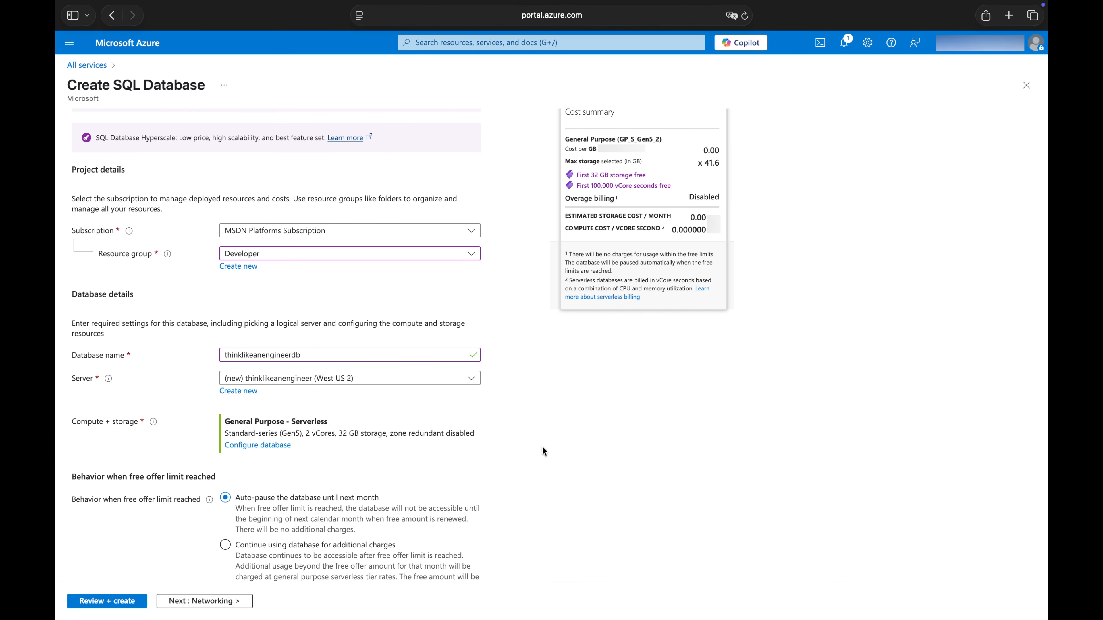
Keep the default free-limit, networking, security, additional and tag settings, and create the database.
{"action": "scroll", "coordinate": [552, 448], "scroll_direction": "down", "scroll_amount": 3}
{"action": "scroll", "coordinate": [552, 445], "scroll_direction": "down", "scroll_amount": 2}
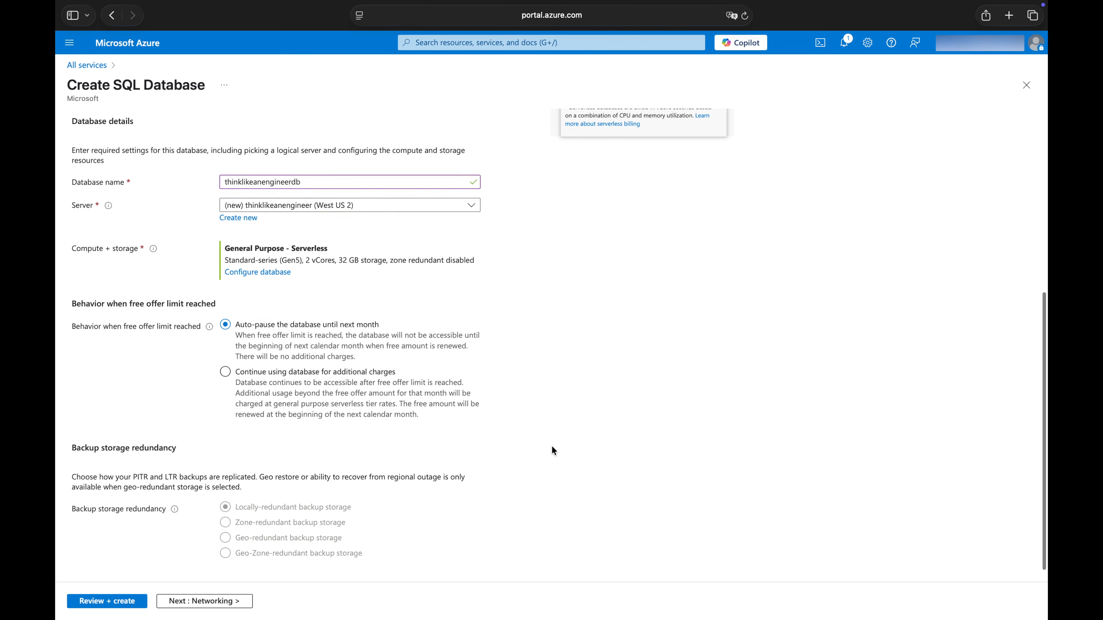
{"action": "scroll", "coordinate": [551, 446], "scroll_direction": "up", "scroll_amount": 2}
{"action": "scroll", "coordinate": [551, 446], "scroll_direction": "down", "scroll_amount": 2}
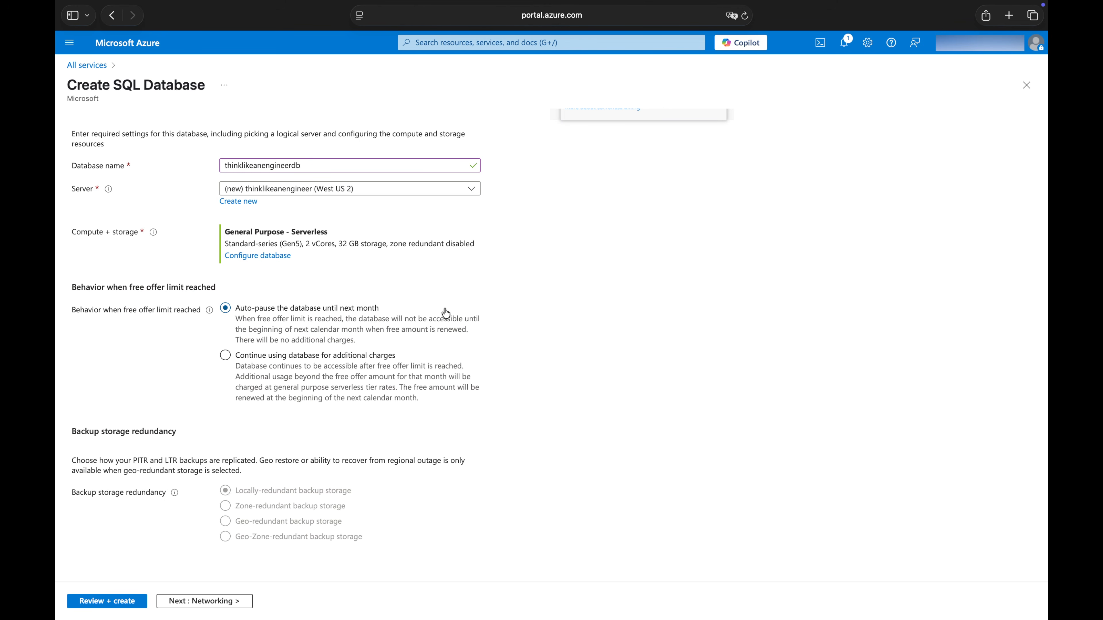
{"action": "left_click", "coordinate": [242, 602]}
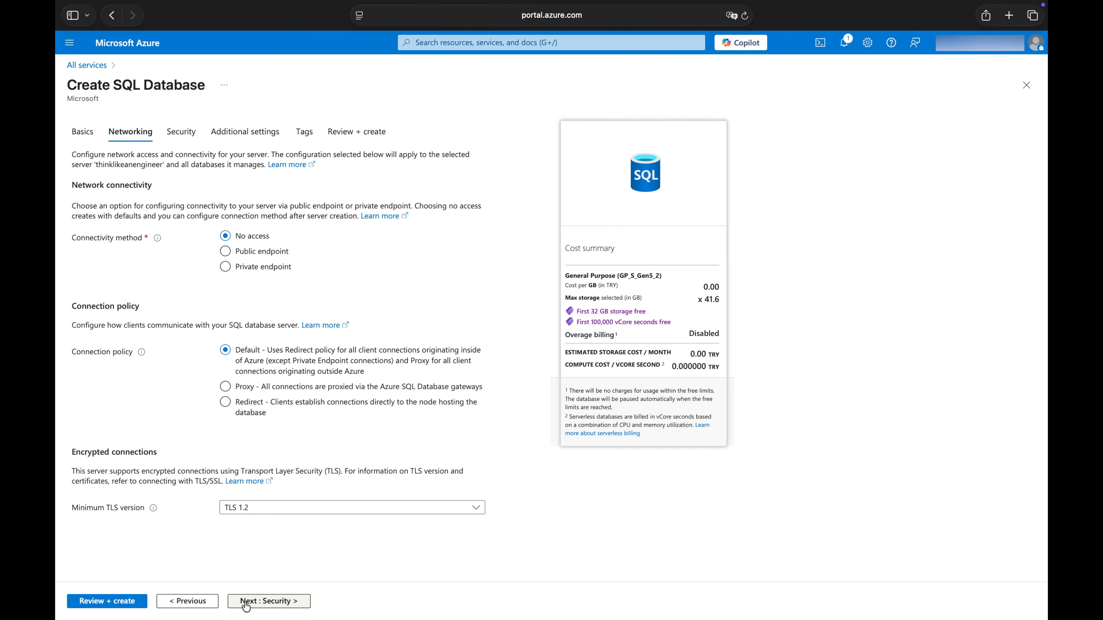
{"action": "left_click", "coordinate": [246, 604]}
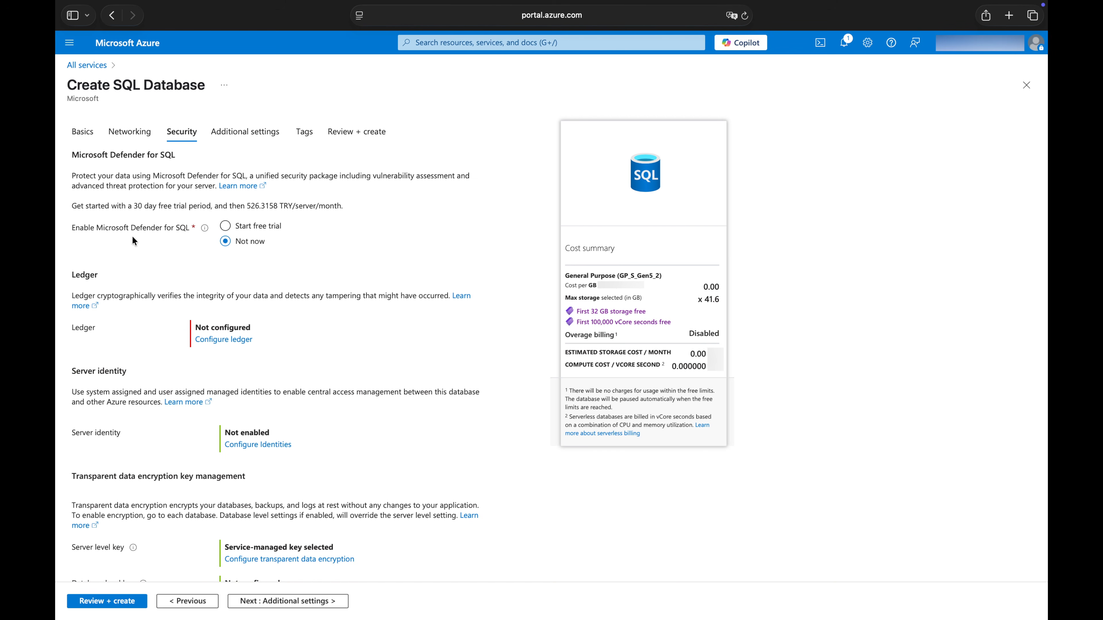
{"action": "scroll", "coordinate": [498, 384], "scroll_direction": "down", "scroll_amount": 3}
{"action": "scroll", "coordinate": [498, 385], "scroll_direction": "down", "scroll_amount": 3}
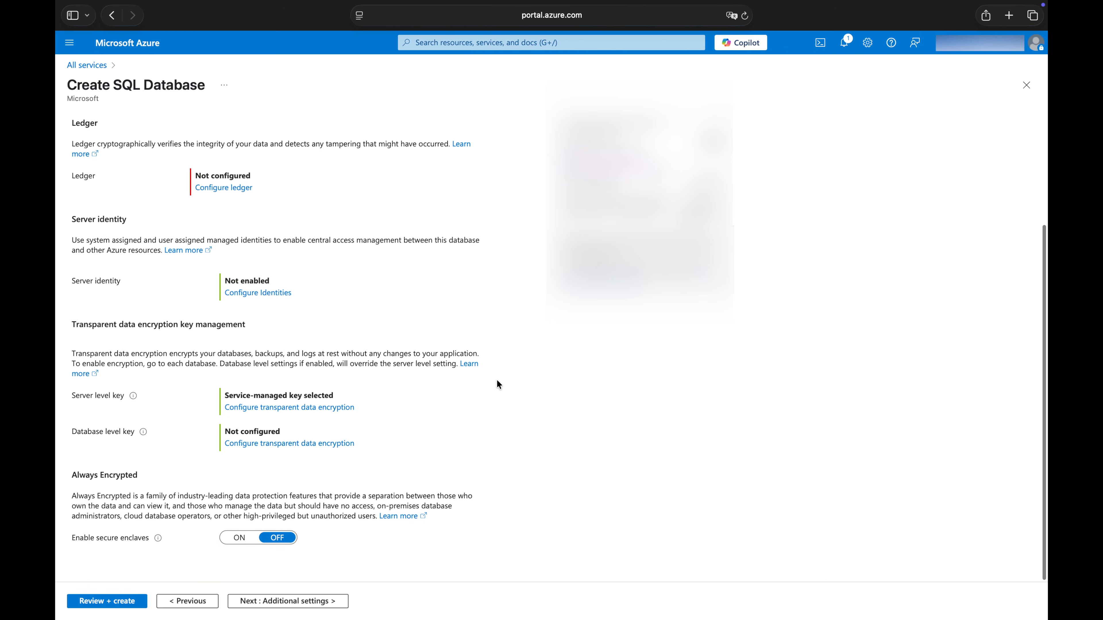
{"action": "left_click", "coordinate": [320, 602]}
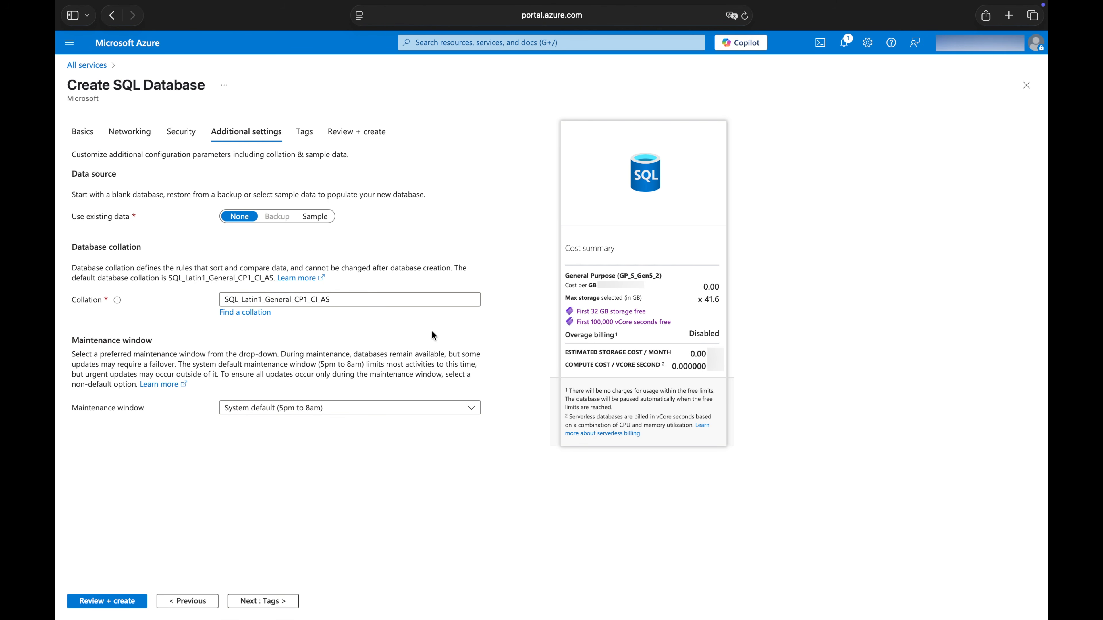
{"action": "left_click", "coordinate": [283, 604]}
{"action": "left_click", "coordinate": [331, 602]}
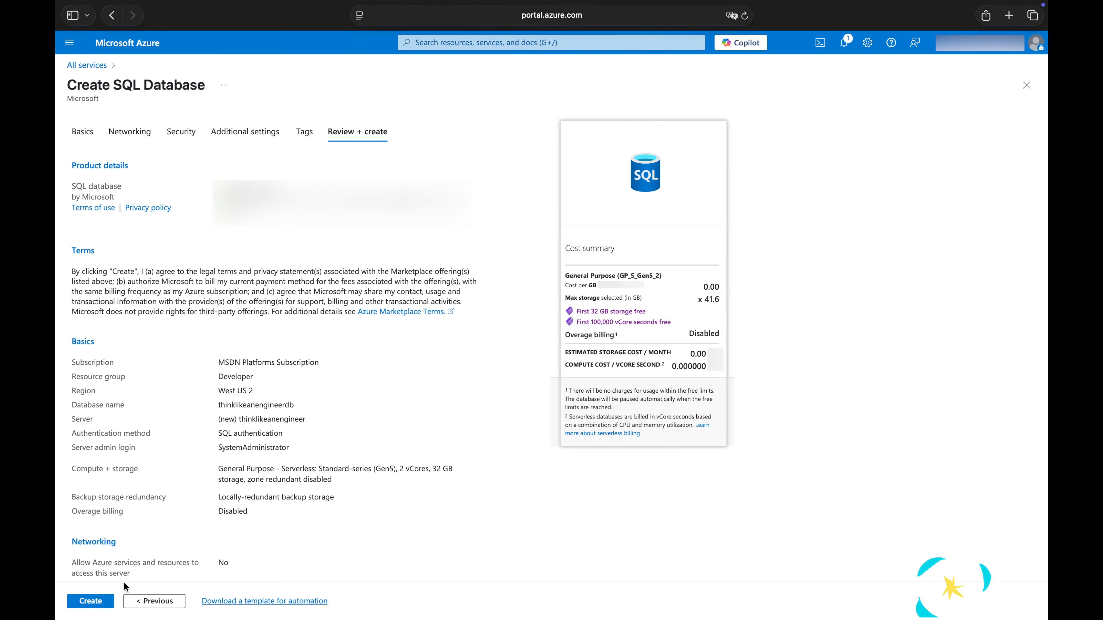
{"action": "left_click", "coordinate": [108, 605]}
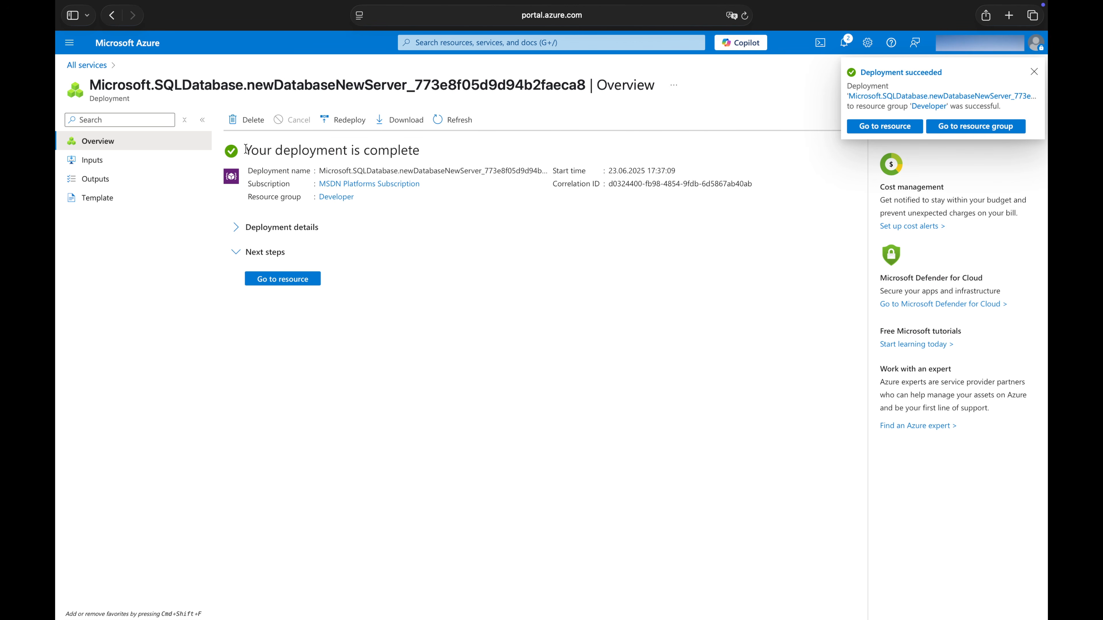
Open the newly deployed database resource from the finished deployment.
{"action": "left_click_drag", "start_coordinate": [246, 149], "coordinate": [447, 150]}
{"action": "left_click", "coordinate": [447, 151]}
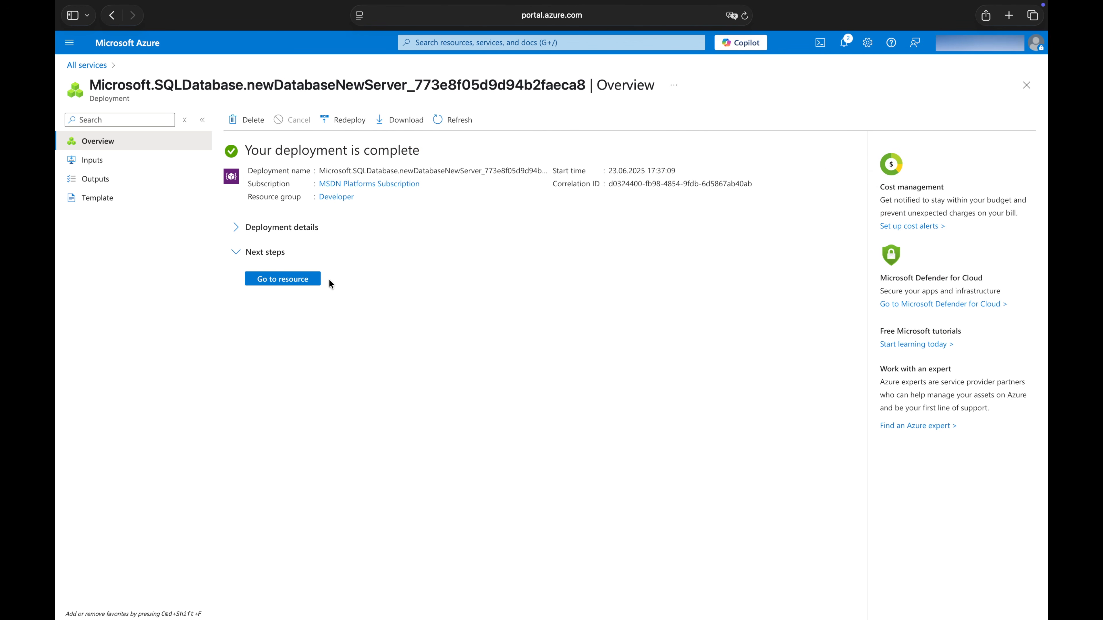
{"action": "left_click", "coordinate": [315, 281]}
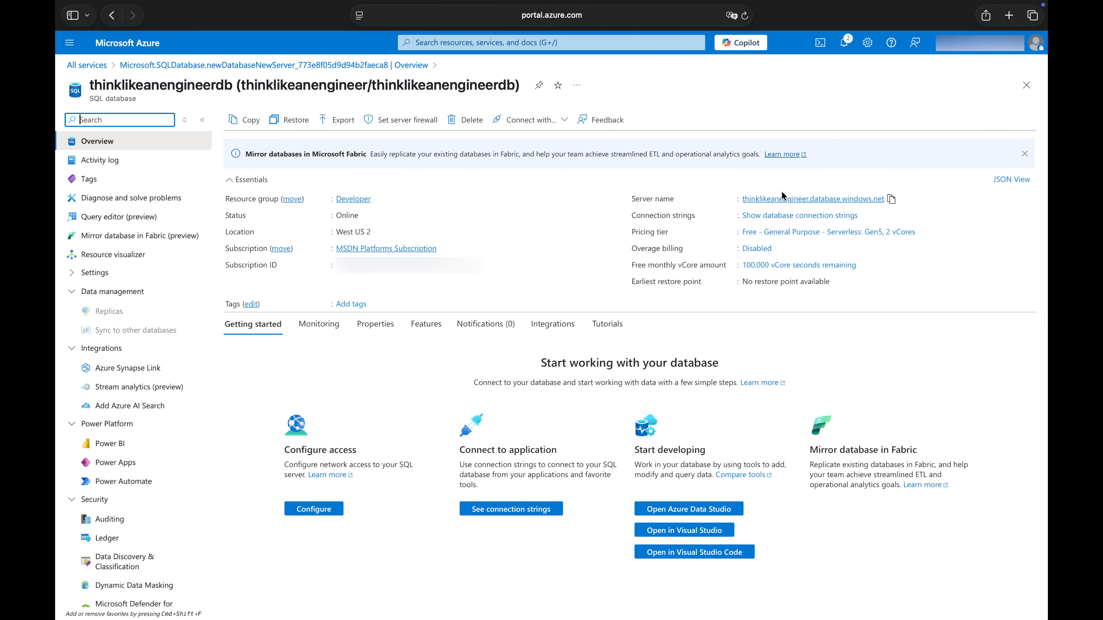
Copy the database's server name and launch Azure Data Studio.
{"action": "left_click", "coordinate": [898, 201]}
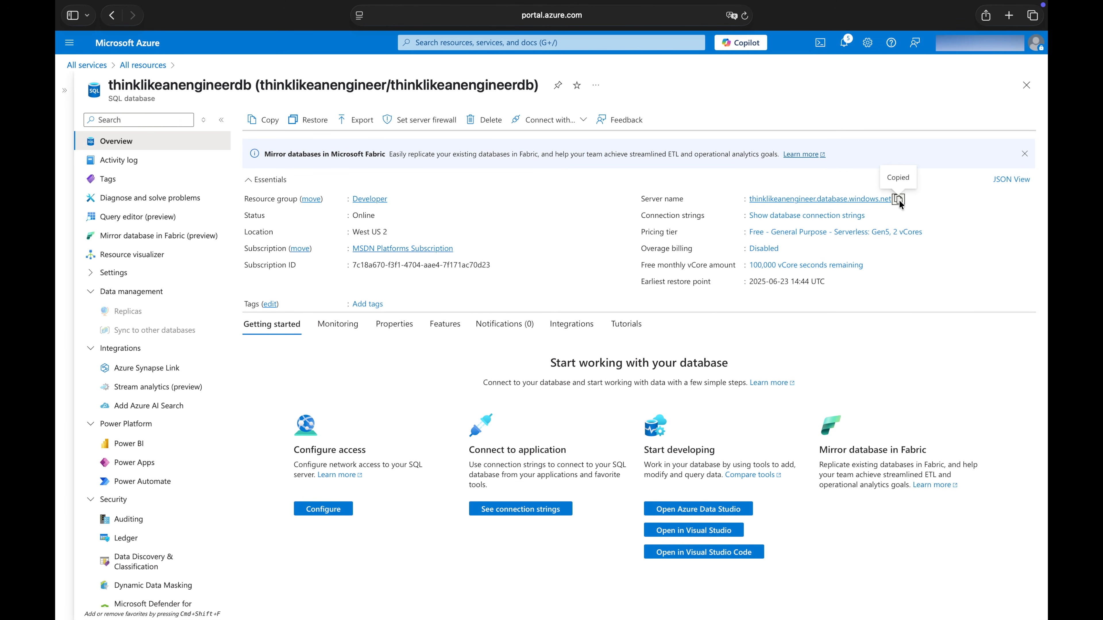
{"action": "mouse_move", "coordinate": [541, 597]}
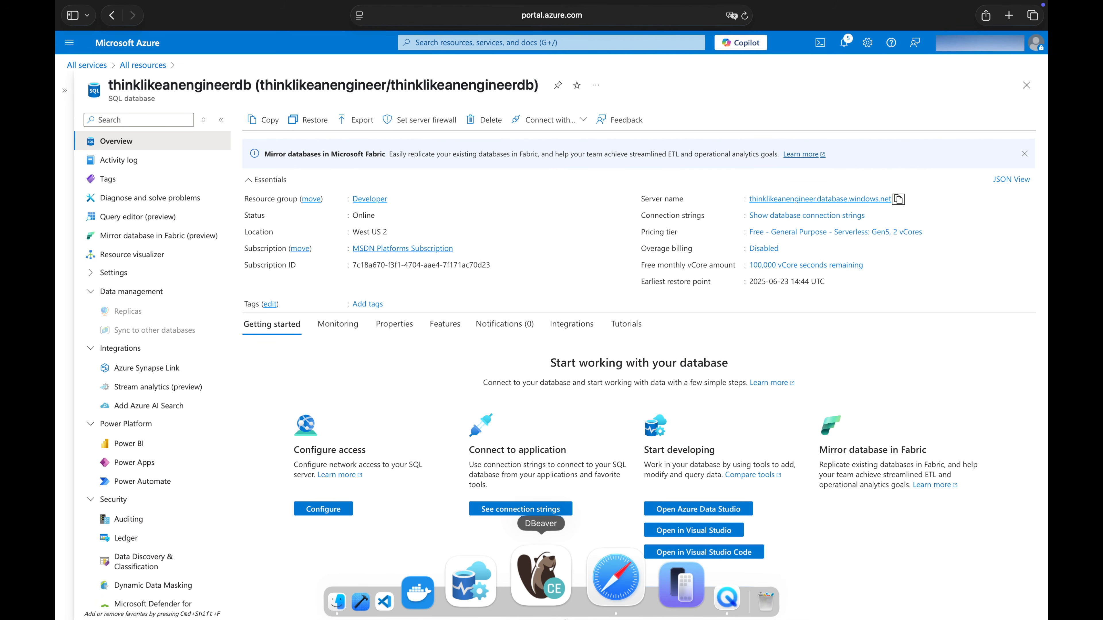
{"action": "left_click", "coordinate": [541, 596]}
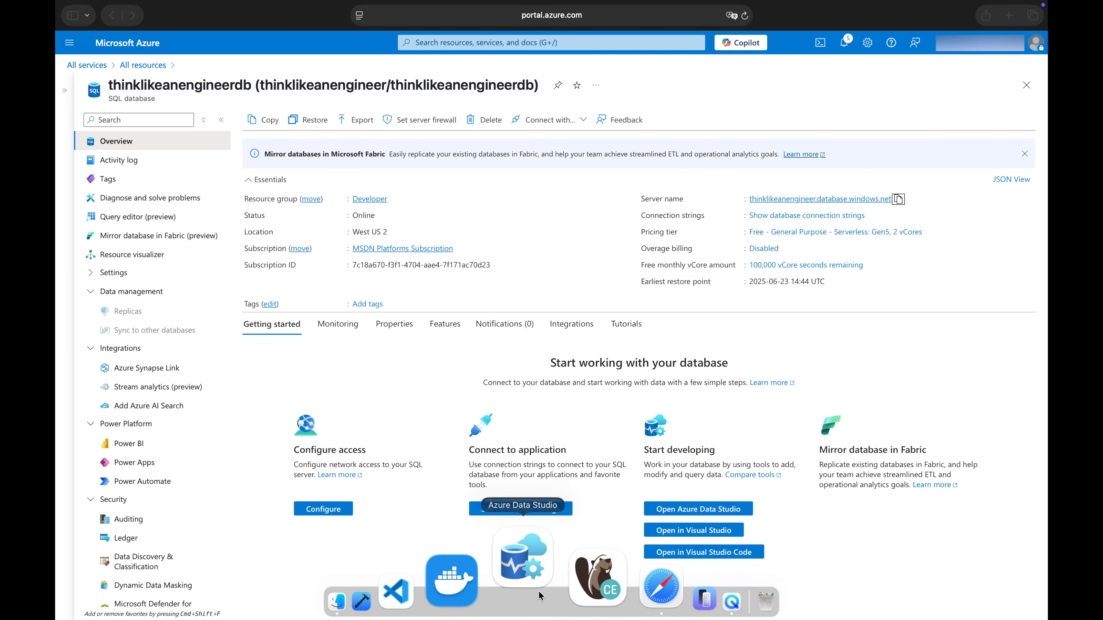
Start a new server connection, dismiss the preview features notice, and set the server to thinklikeanengineer.database.windows.net.
{"action": "left_click", "coordinate": [282, 94]}
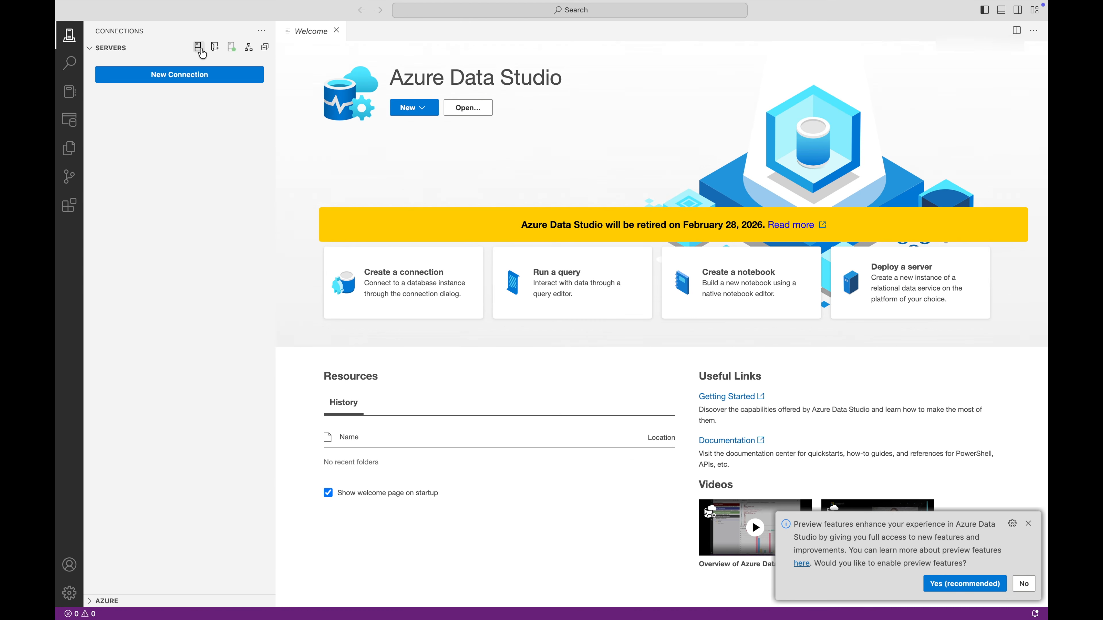
{"action": "left_click", "coordinate": [200, 48]}
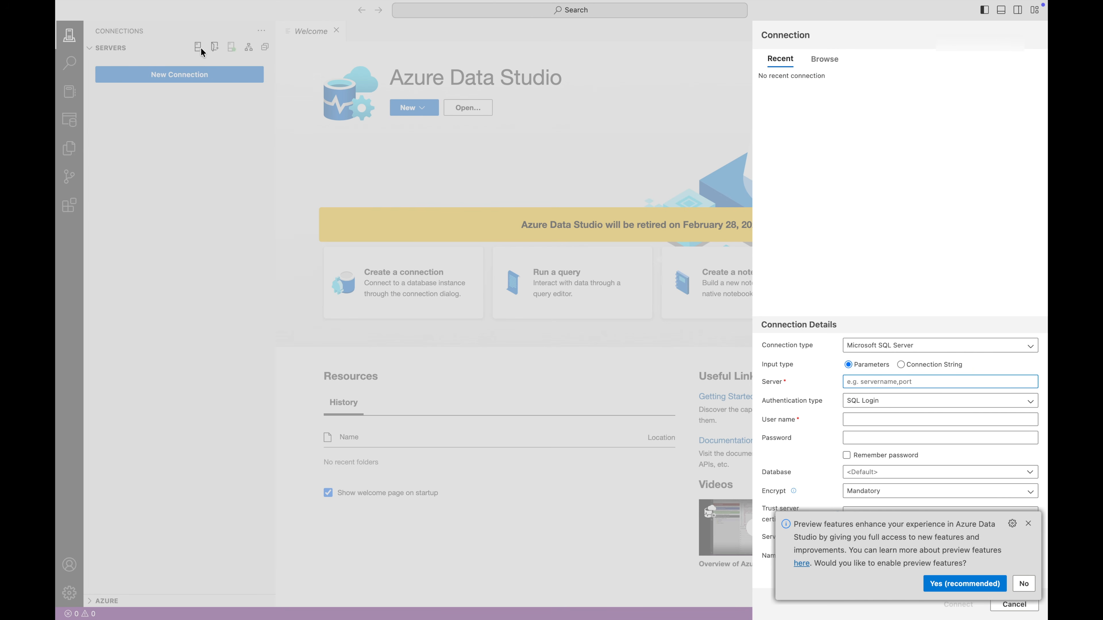
{"action": "left_click", "coordinate": [1028, 524]}
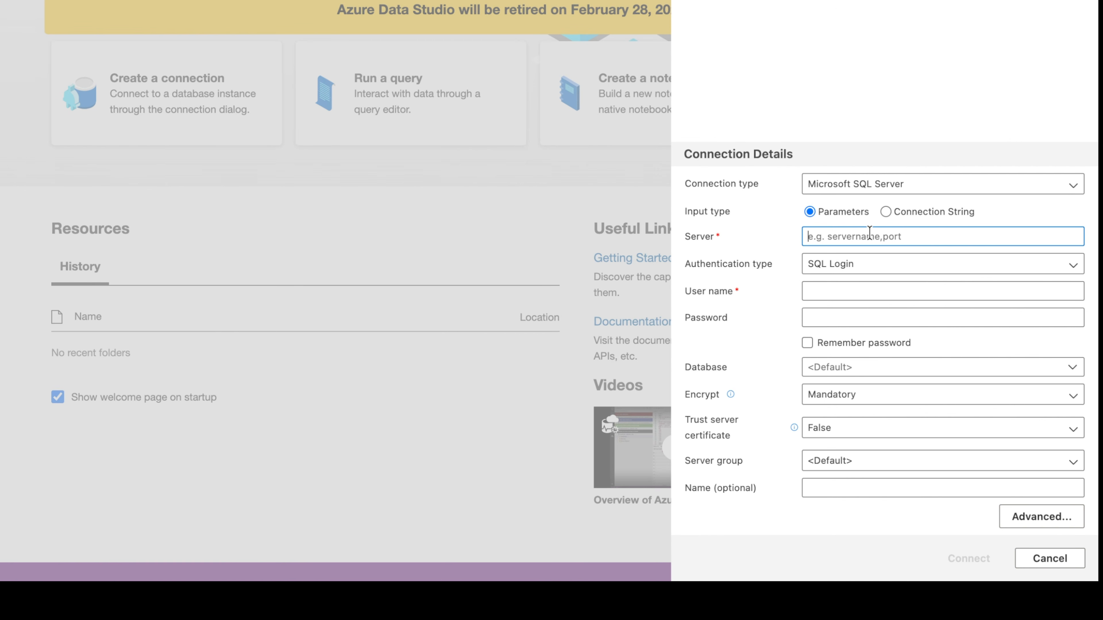
{"action": "key", "text": "super+v"}
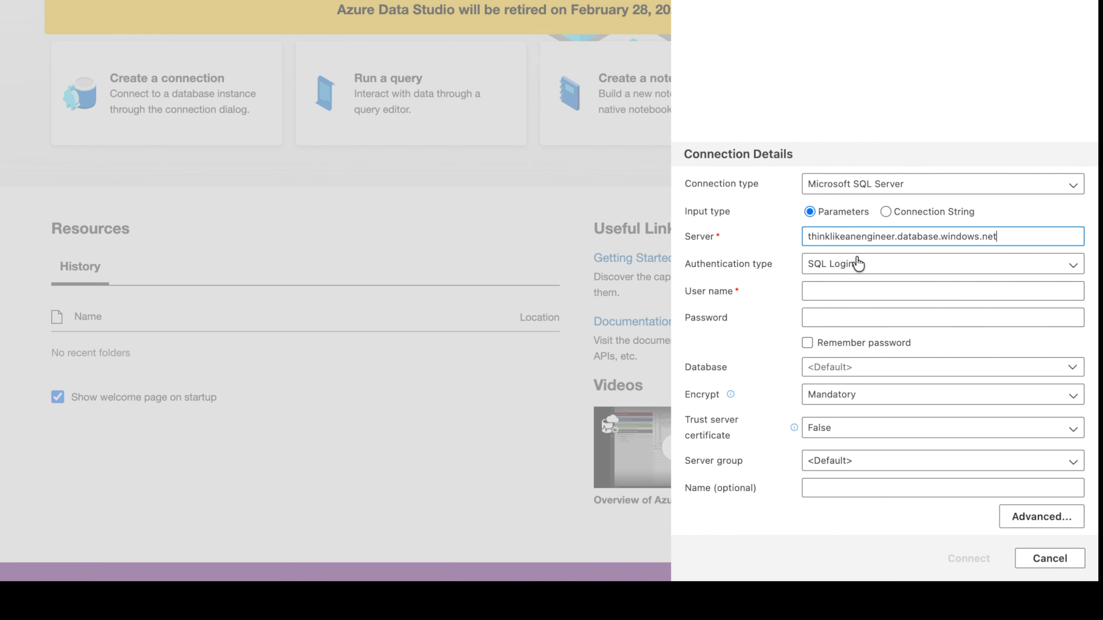
Enter SystemAdministrator as the SQL login user name with the admin password, and have the password remembered.
{"action": "left_click", "coordinate": [860, 287]}
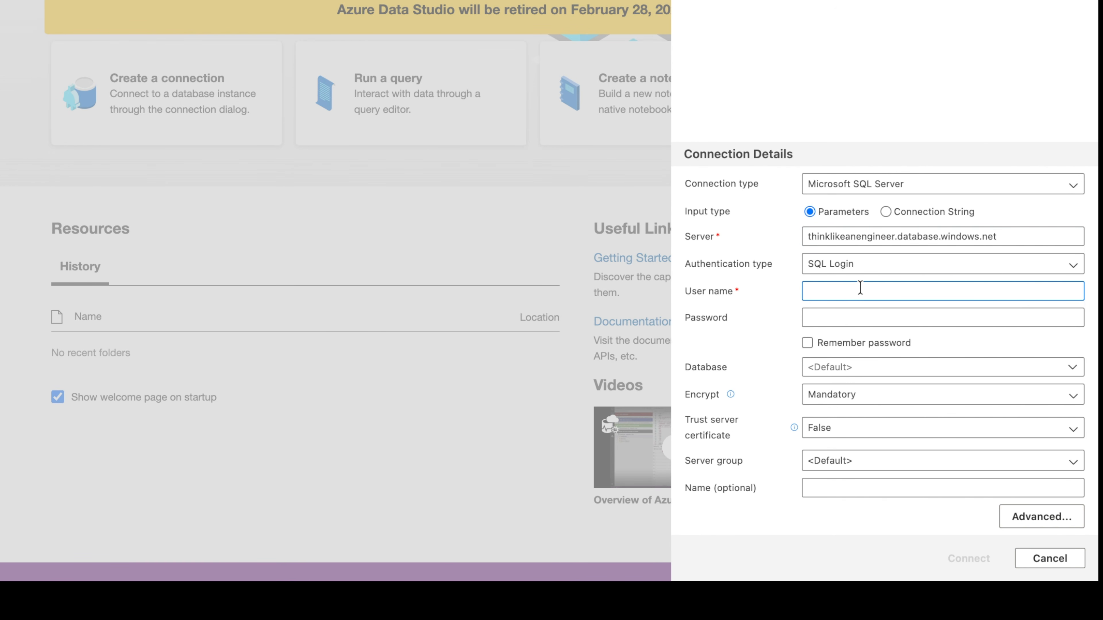
{"action": "type", "text": "SystemAdministrator"}
{"action": "key", "text": "Tab"}
{"action": "type", "text": "••"}
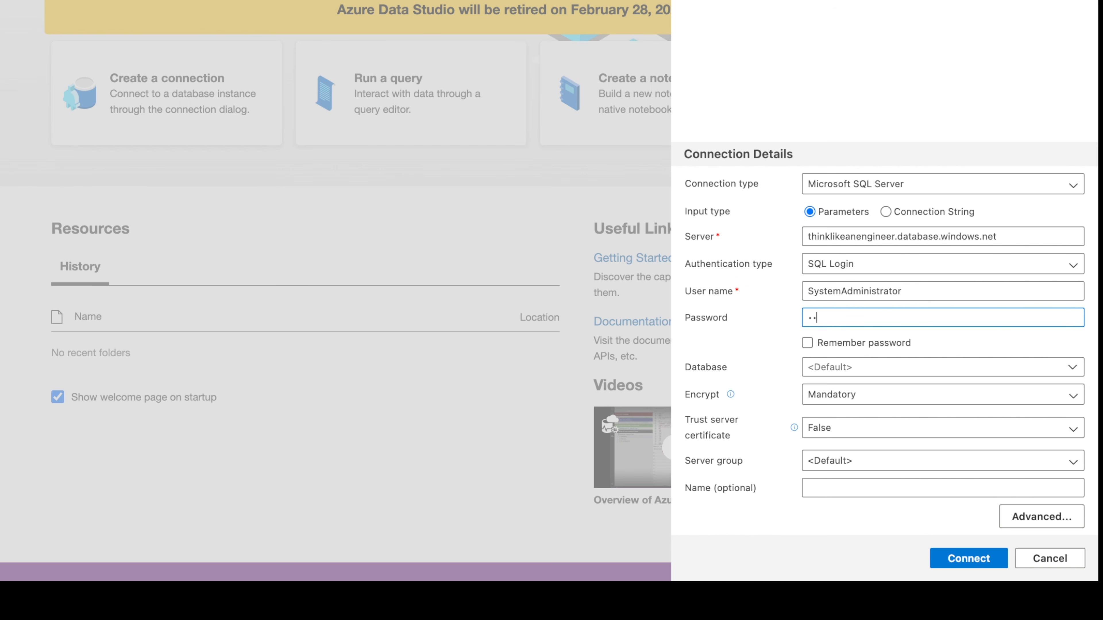
{"action": "type", "text": "•"}
{"action": "left_click", "coordinate": [807, 343]}
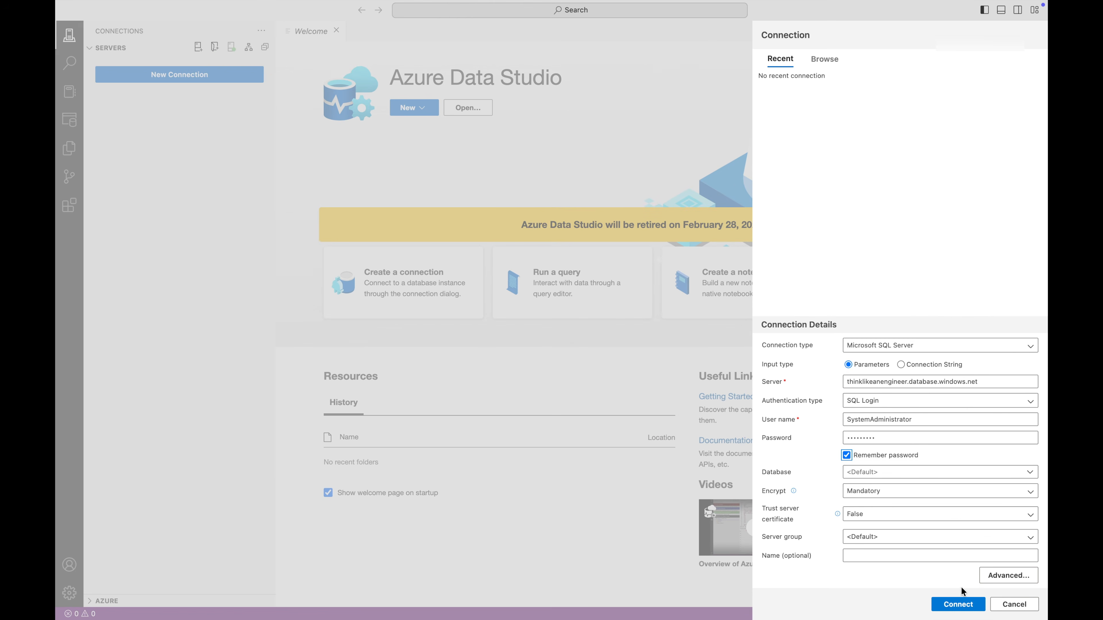
Try to connect to the server, read the reason given in the connection error, and close it.
{"action": "left_click", "coordinate": [978, 606]}
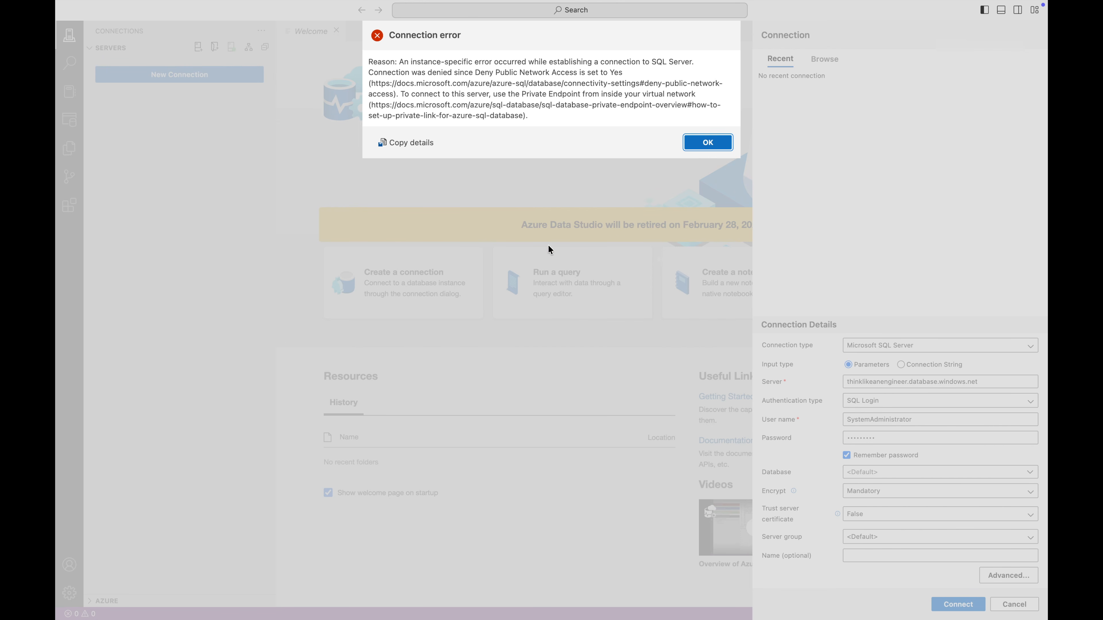
{"action": "left_click_drag", "start_coordinate": [369, 63], "coordinate": [639, 74]}
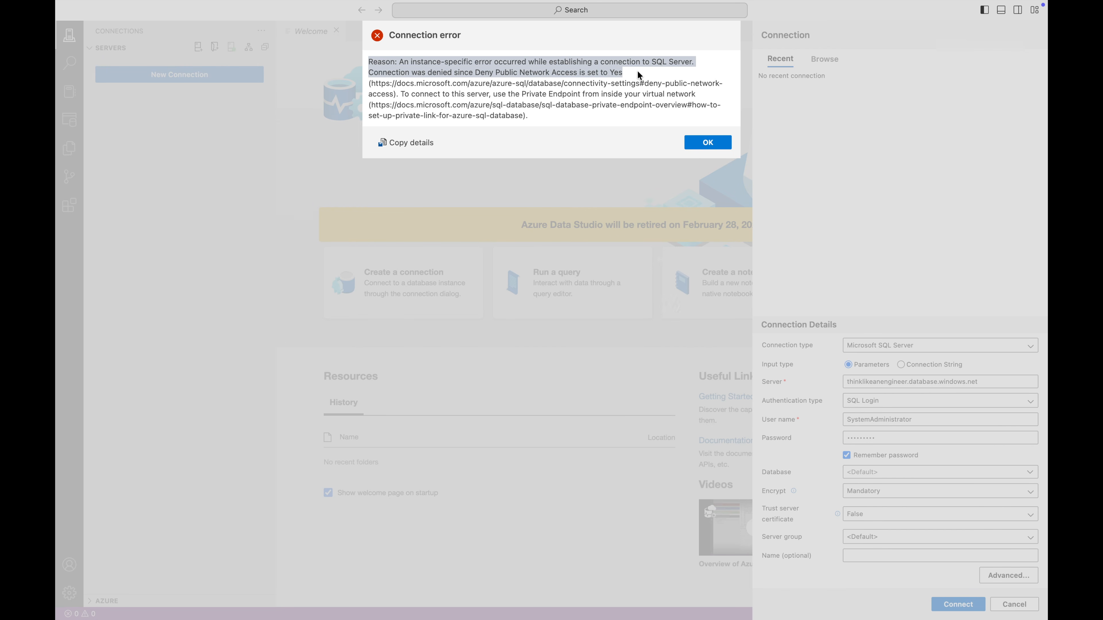
{"action": "left_click", "coordinate": [638, 72]}
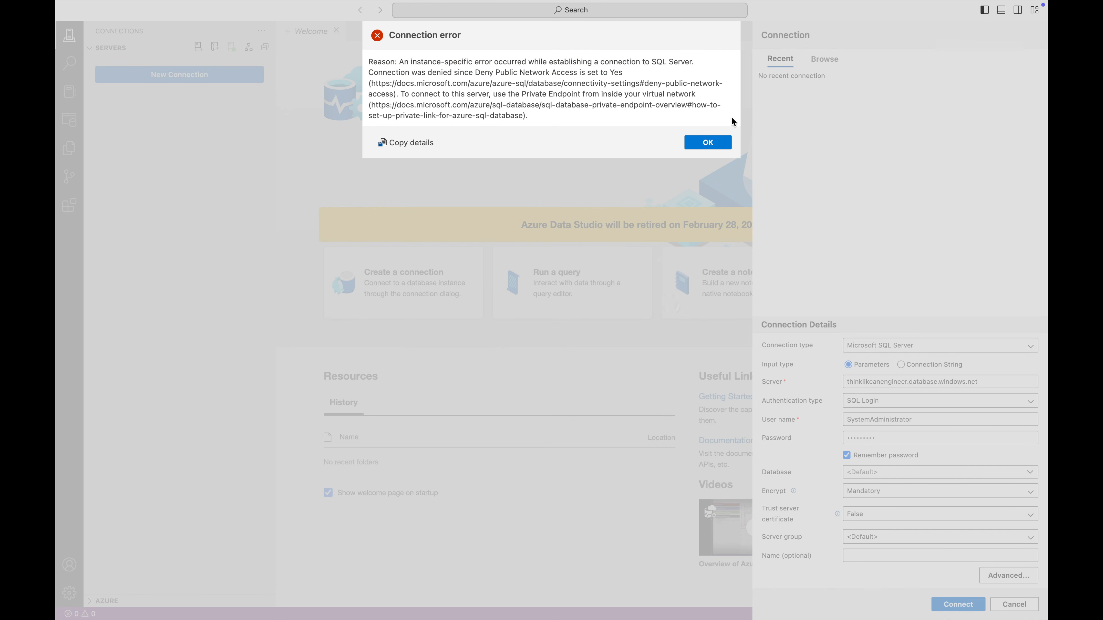
{"action": "left_click", "coordinate": [708, 143]}
Switch to the Azure portal in the browser and open the thinklikeanengineer SQL server from all resources.
{"action": "mouse_move", "coordinate": [623, 604]}
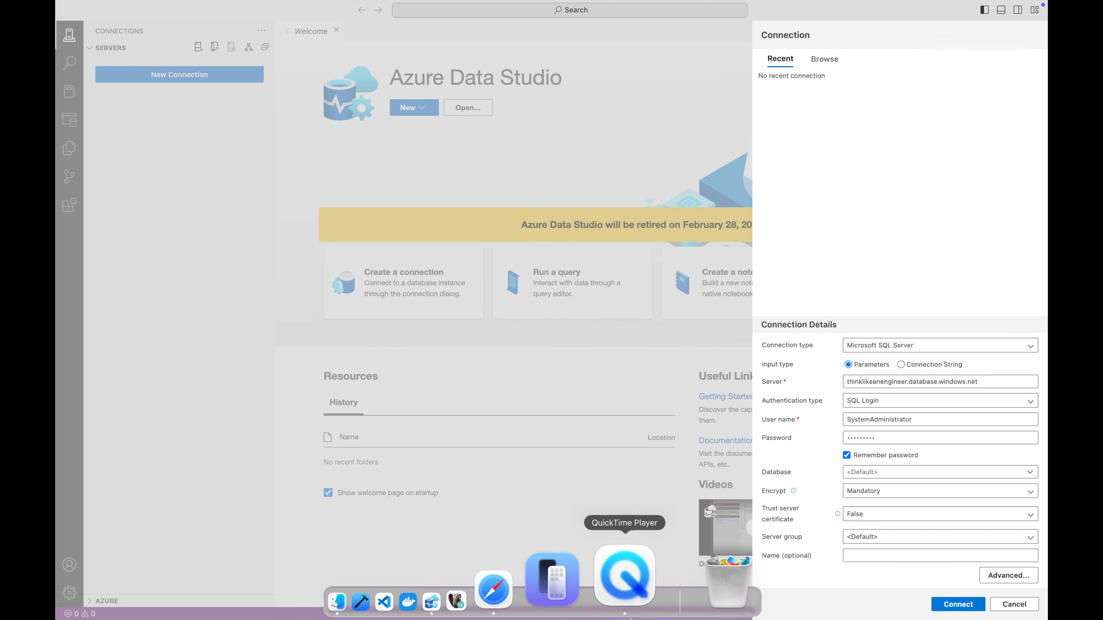
{"action": "left_click", "coordinate": [576, 602]}
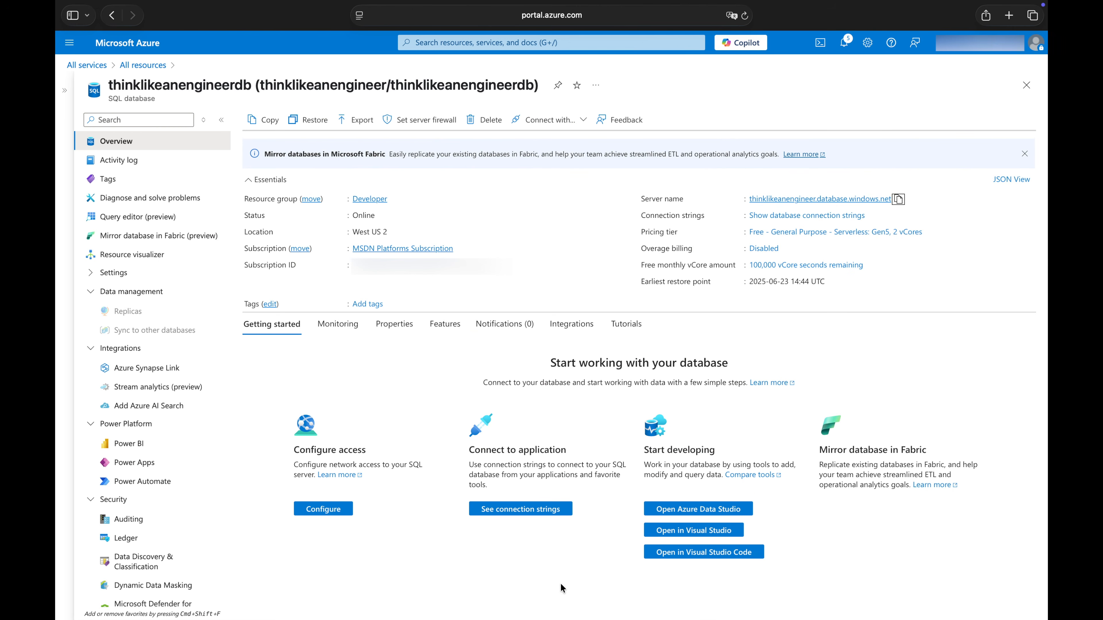
{"action": "left_click", "coordinate": [95, 67]}
{"action": "left_click", "coordinate": [63, 44]}
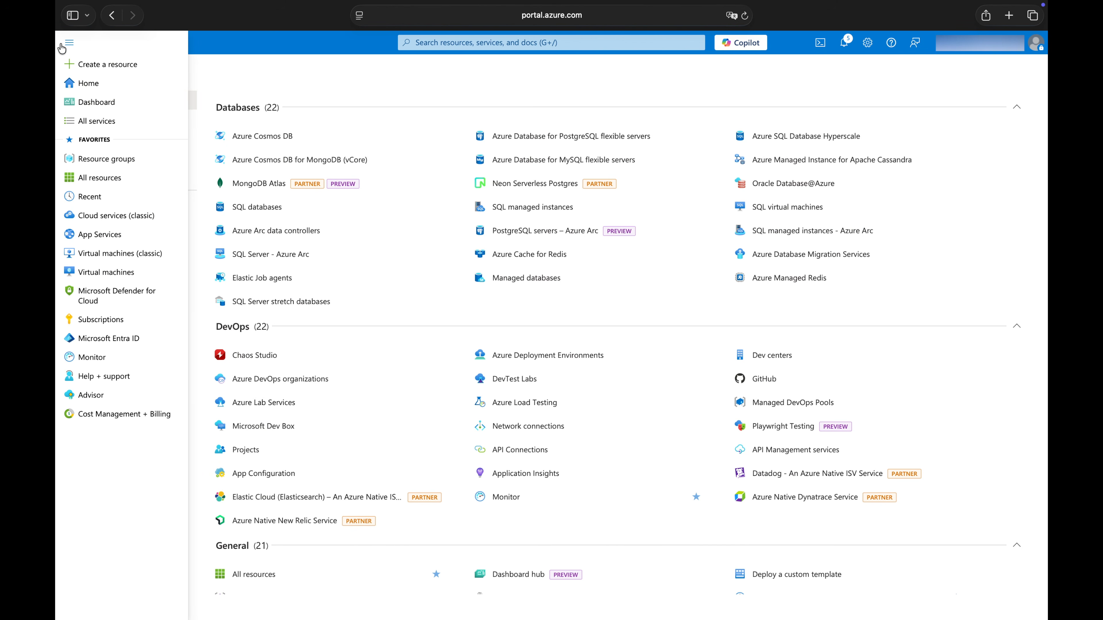
{"action": "left_click", "coordinate": [154, 184]}
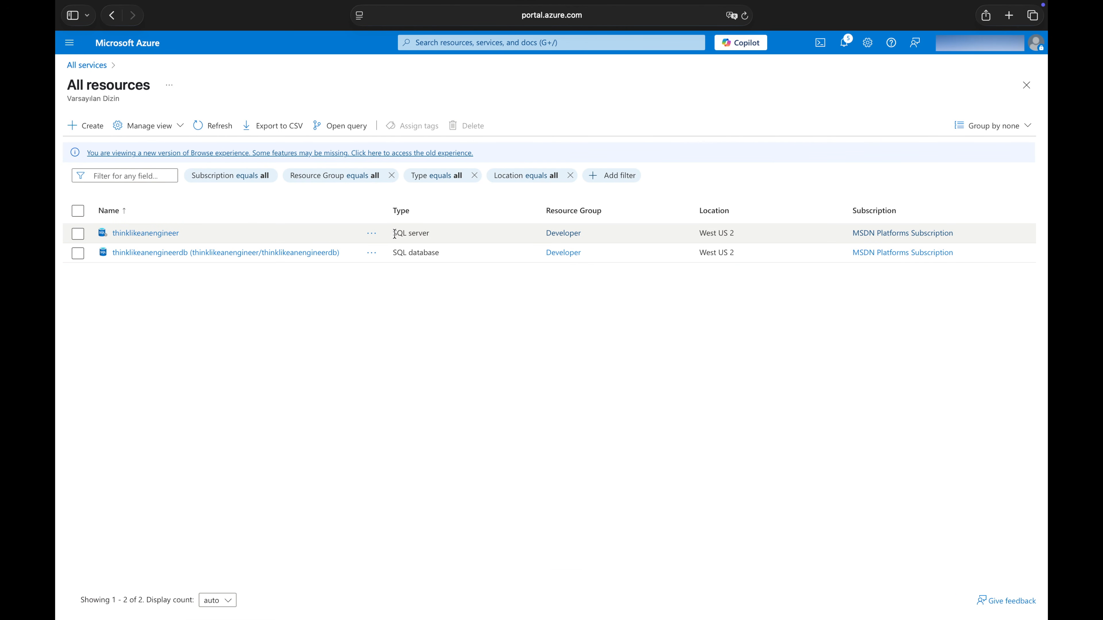
{"action": "left_click", "coordinate": [442, 234]}
{"action": "left_click", "coordinate": [174, 233]}
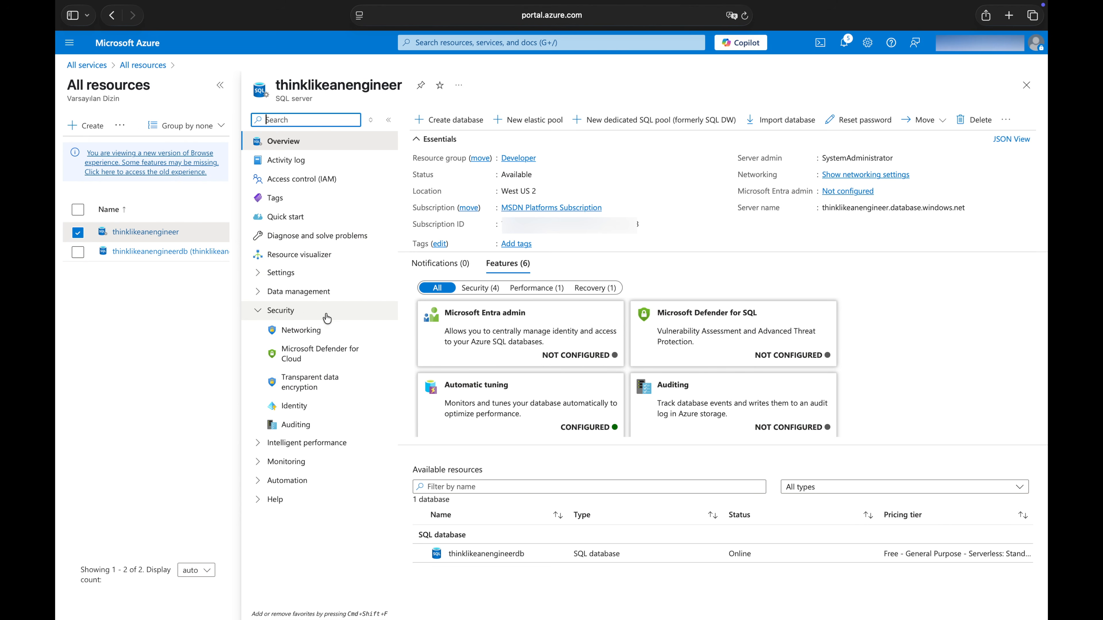
Set the server's public network access to Selected networks, add a firewall rule for the client IPv4 address, and save.
{"action": "left_click", "coordinate": [357, 334]}
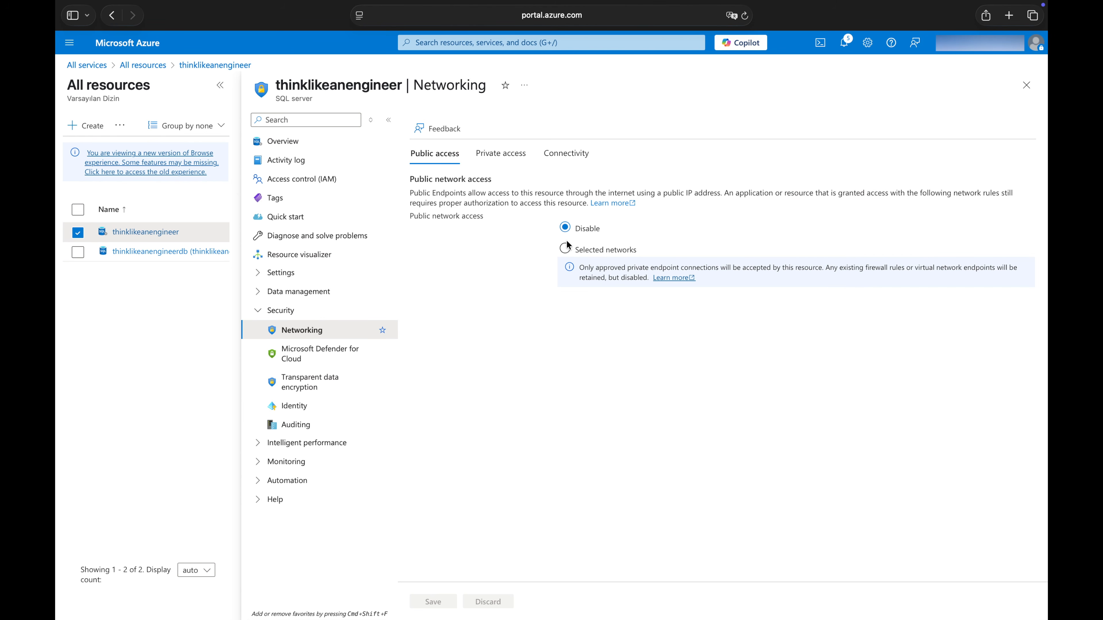
{"action": "left_click", "coordinate": [567, 252]}
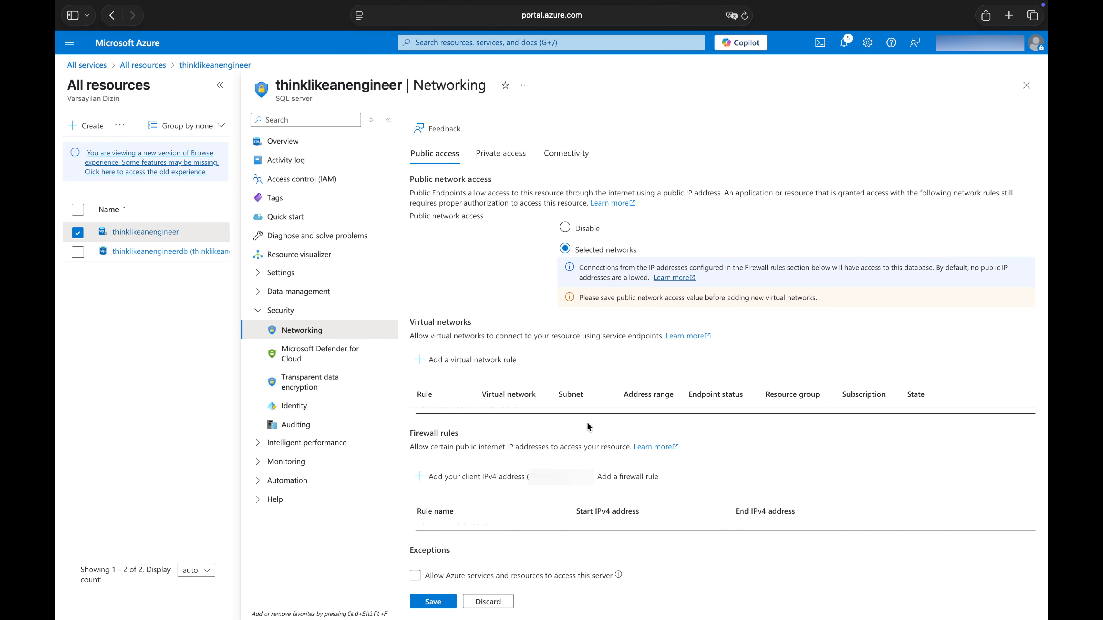
{"action": "left_click", "coordinate": [513, 487]}
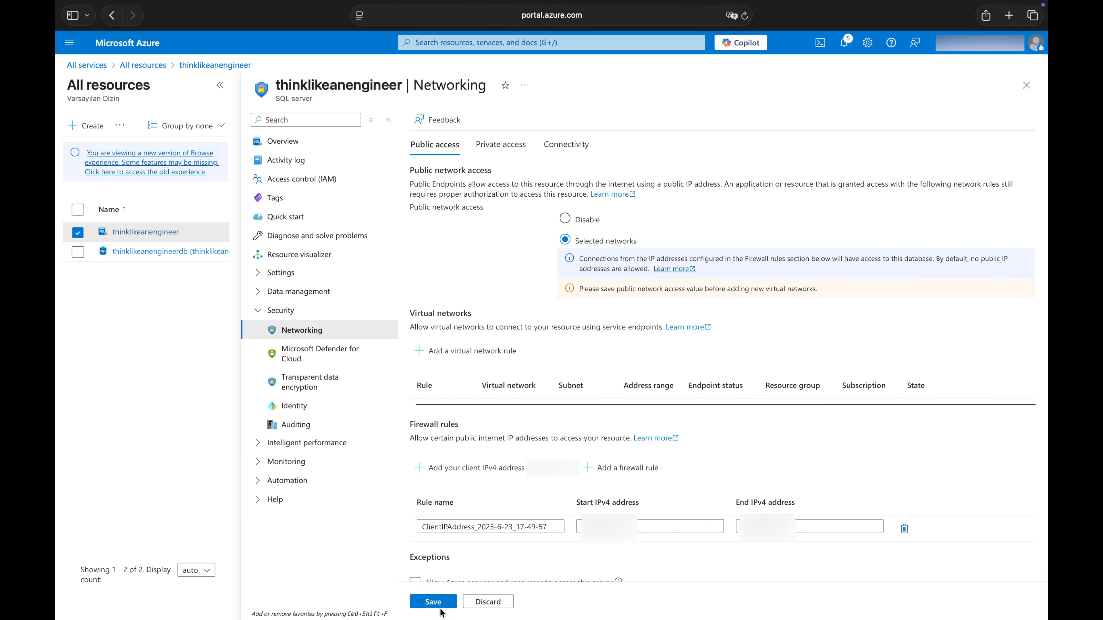
{"action": "left_click", "coordinate": [450, 604]}
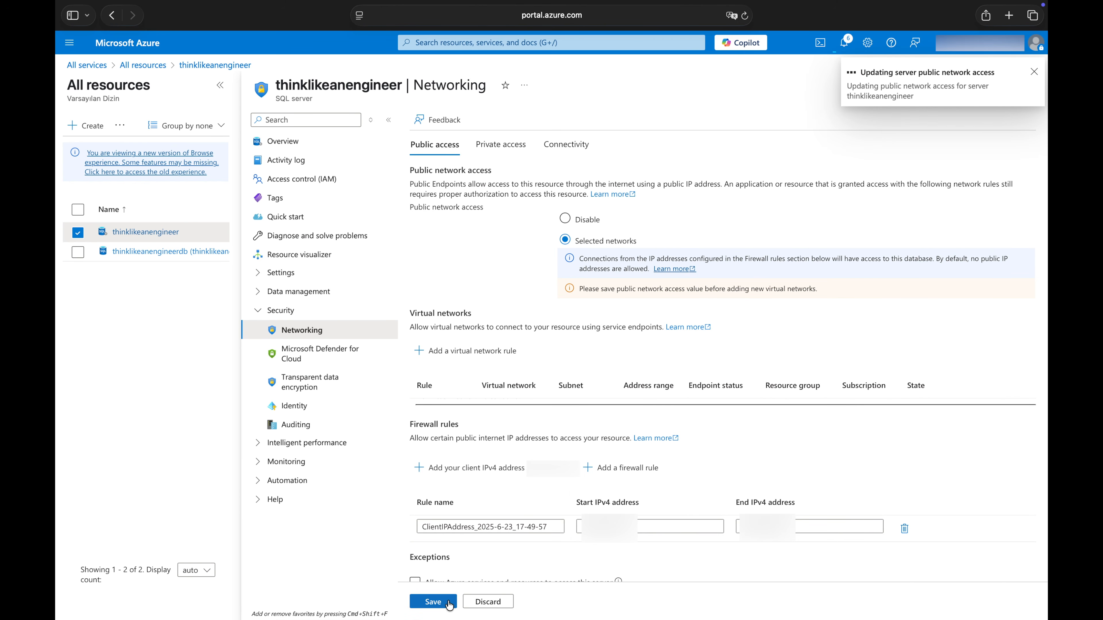
Switch back to Azure Data Studio, connect to the server, and expand the Tables folder of thinklikeanengineerdb.
{"action": "left_click", "coordinate": [535, 598]}
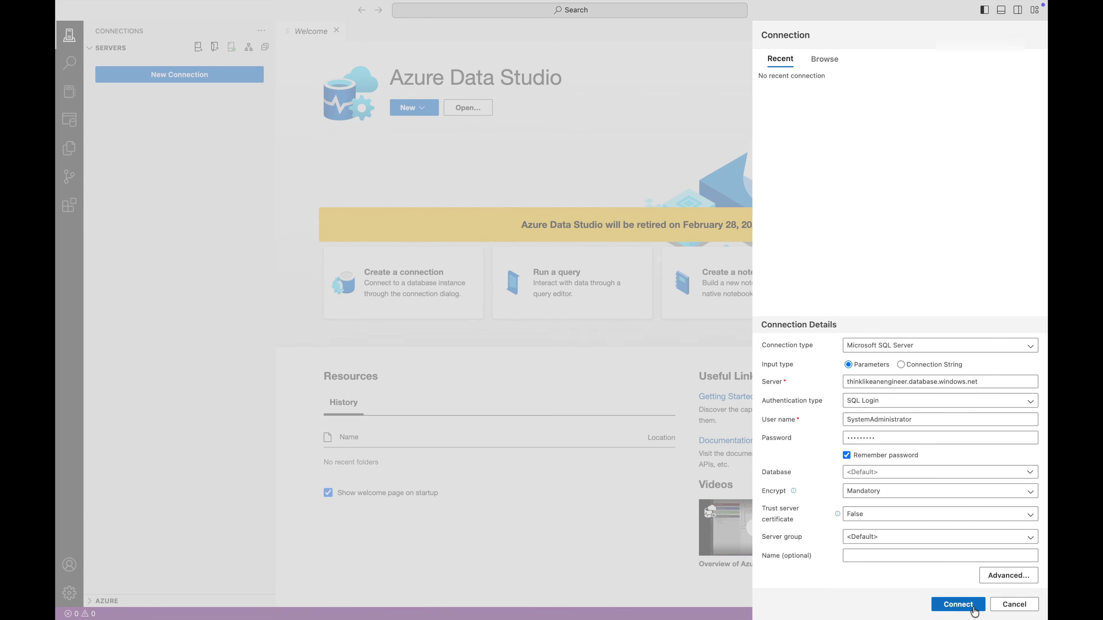
{"action": "left_click", "coordinate": [978, 607]}
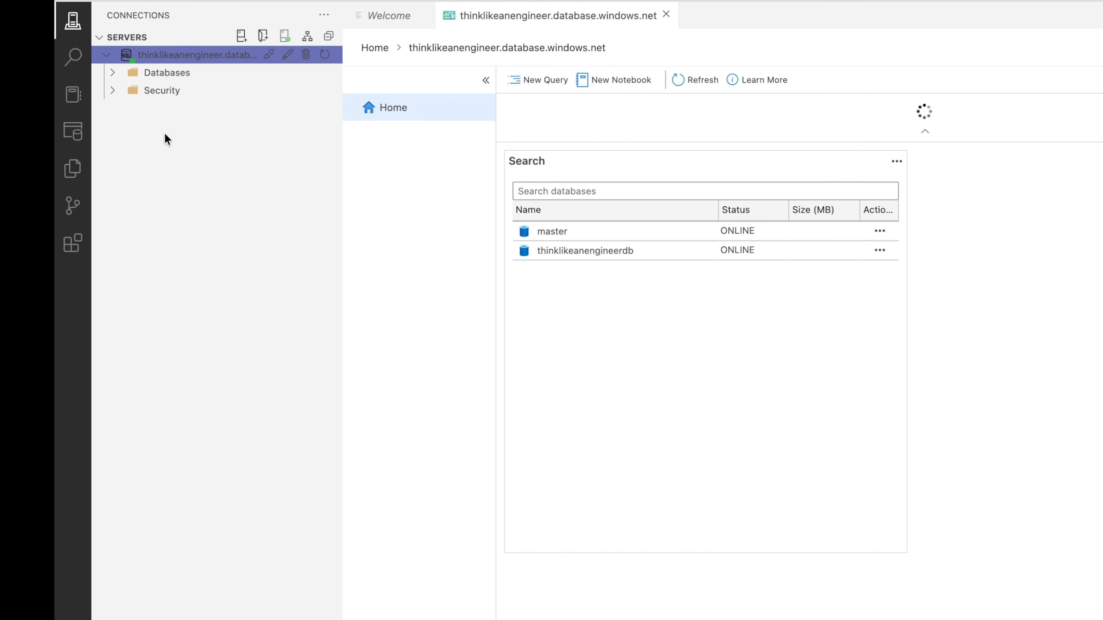
{"action": "left_click", "coordinate": [110, 74]}
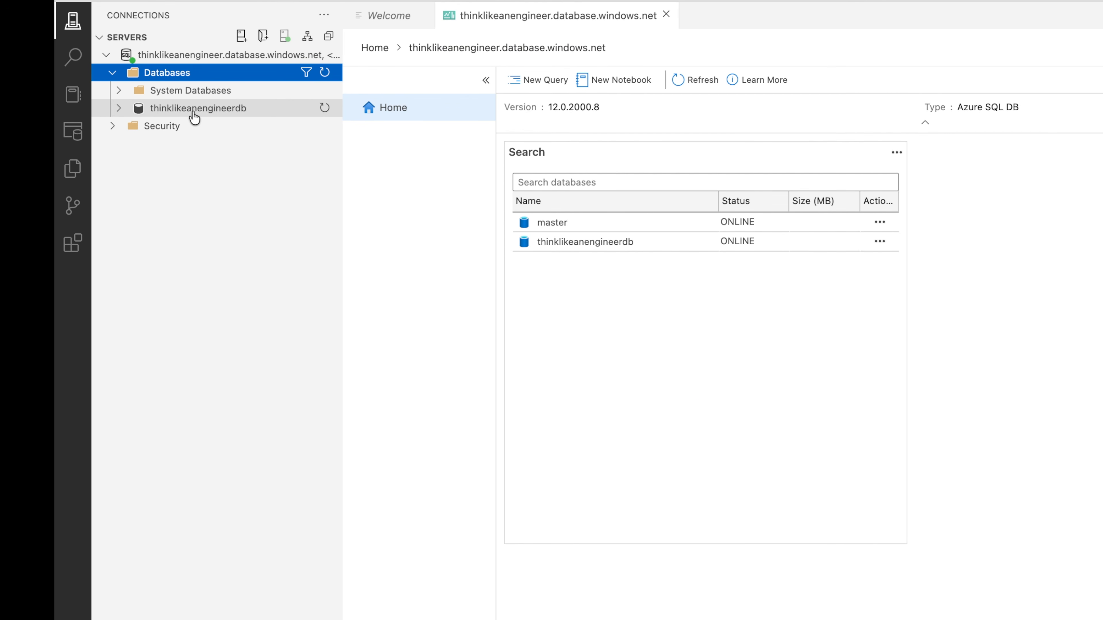
{"action": "left_click", "coordinate": [118, 109]}
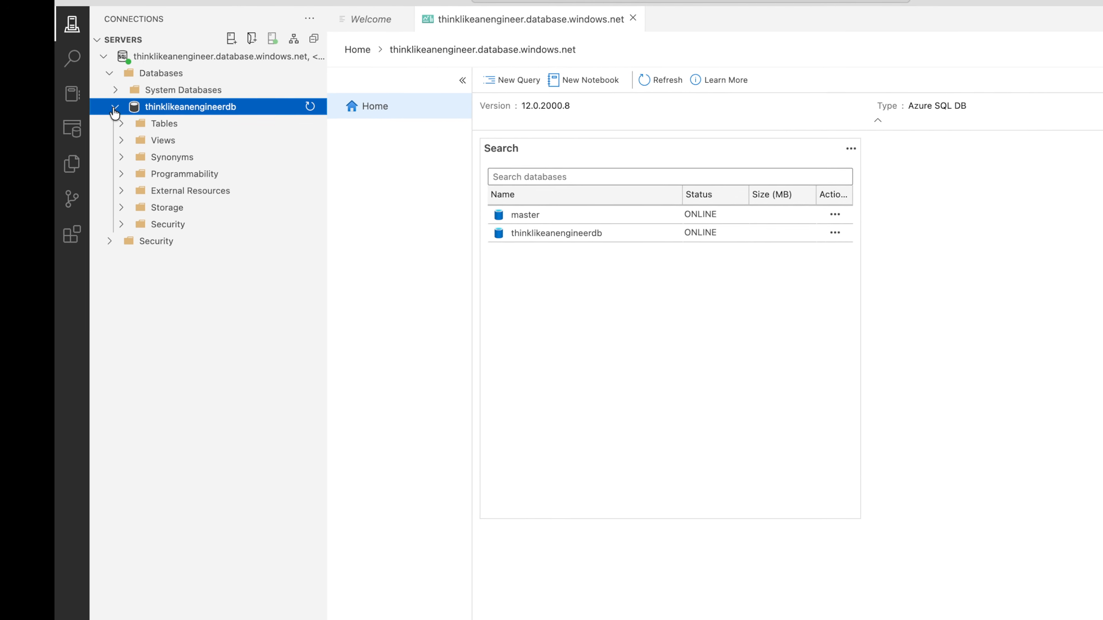
{"action": "left_click", "coordinate": [209, 128]}
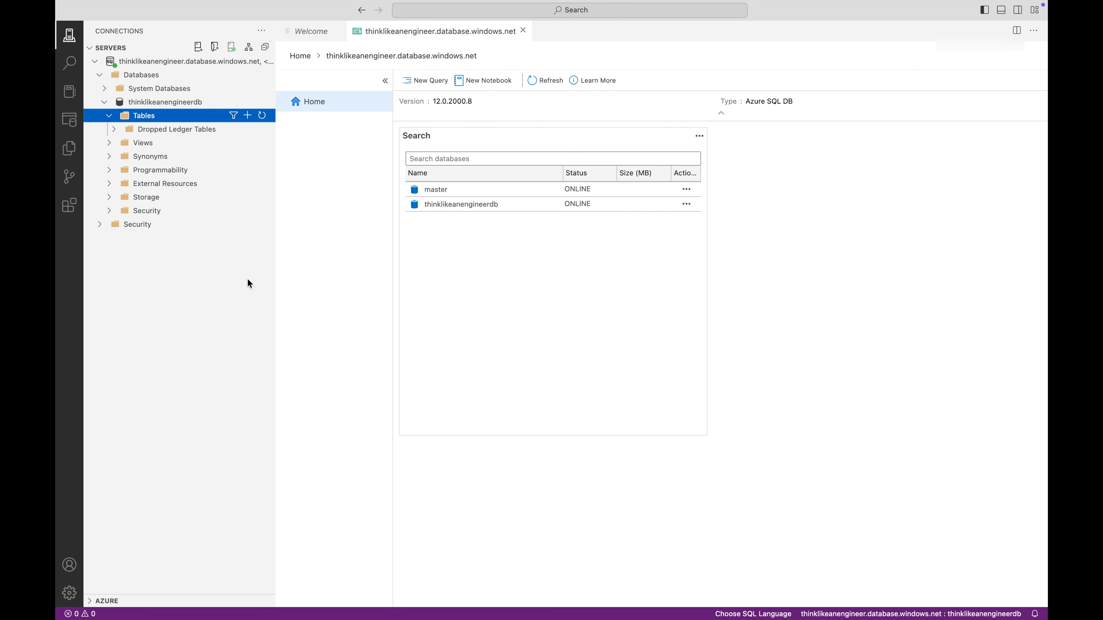
Open a new query on the connected server and select thinklikeanengineerdb as its database.
{"action": "left_click", "coordinate": [416, 82]}
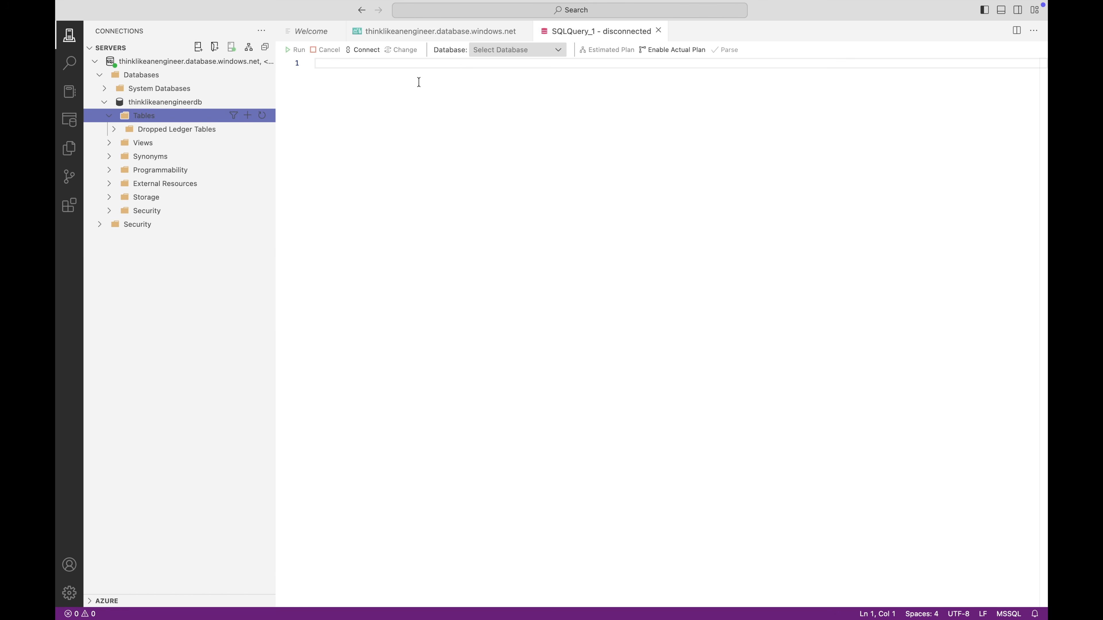
{"action": "left_click", "coordinate": [567, 50]}
{"action": "left_click", "coordinate": [563, 70]}
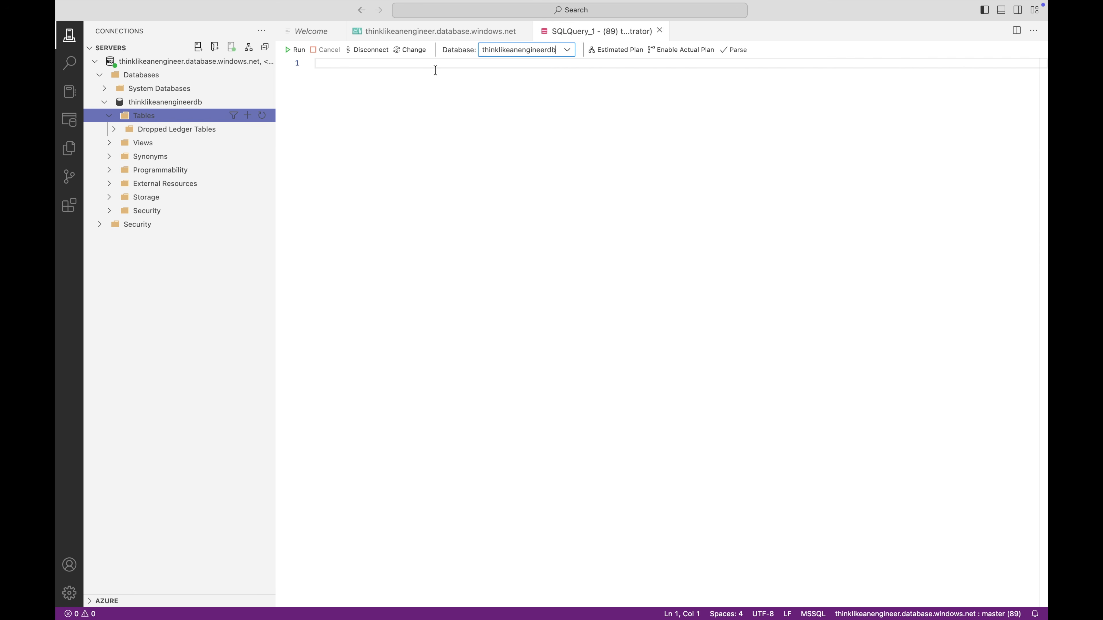
Insert the sqlCreateTable snippet in the query and name the table SampleTable in schema dbo.
{"action": "left_click", "coordinate": [393, 74]}
{"action": "type", "text": "cre"}
{"action": "key", "text": "Down"}
{"action": "key", "text": "Down"}
{"action": "key", "text": "Down"}
{"action": "key", "text": "Down"}
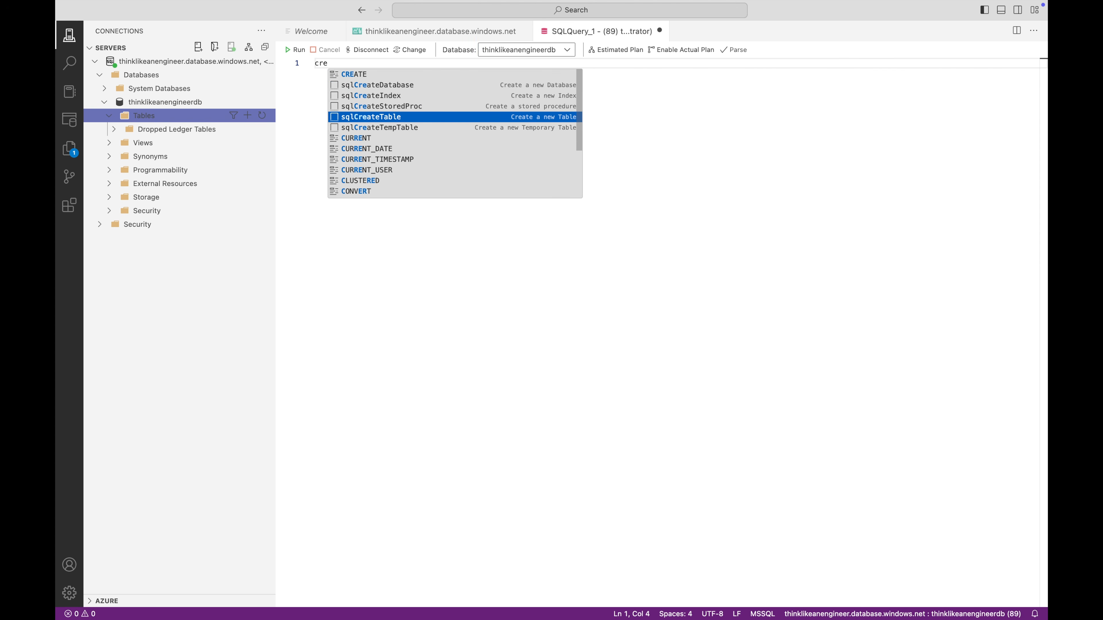
{"action": "key", "text": "Return"}
{"action": "key", "text": "BackSpace"}
{"action": "type", "text": "SampleTable]' in schema '[dbo]'"}
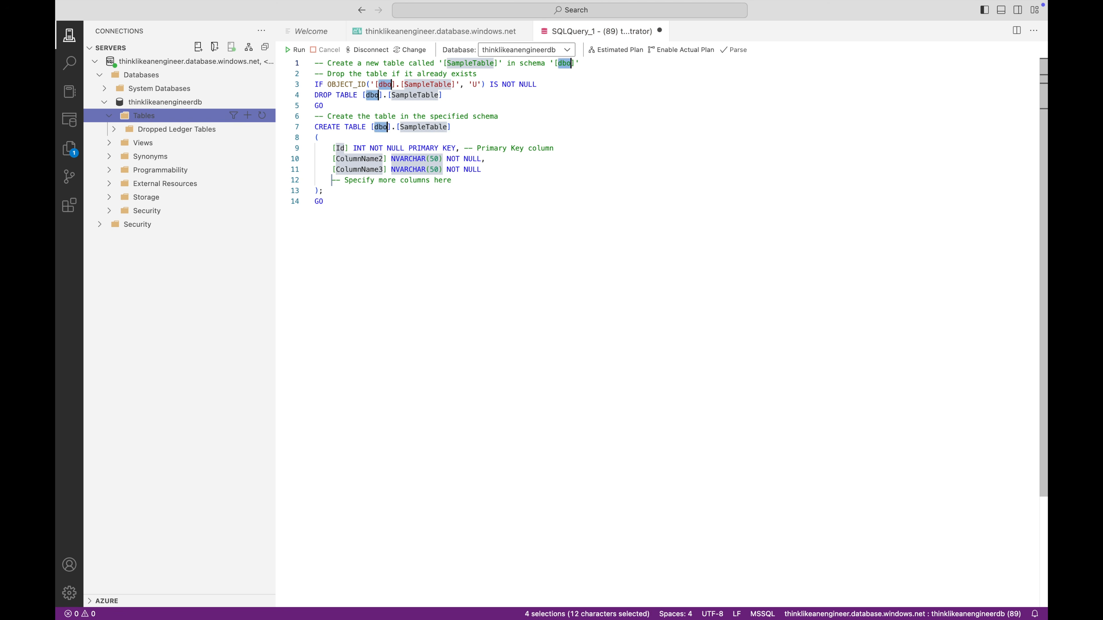
Rename the snippet's second and third columns to Name and LastName, keeping their NVARCHAR(50) type, and finish filling in the snippet.
{"action": "key", "text": "Tab"}
{"action": "key", "text": "Tab"}
{"action": "type", "text": "Name"}
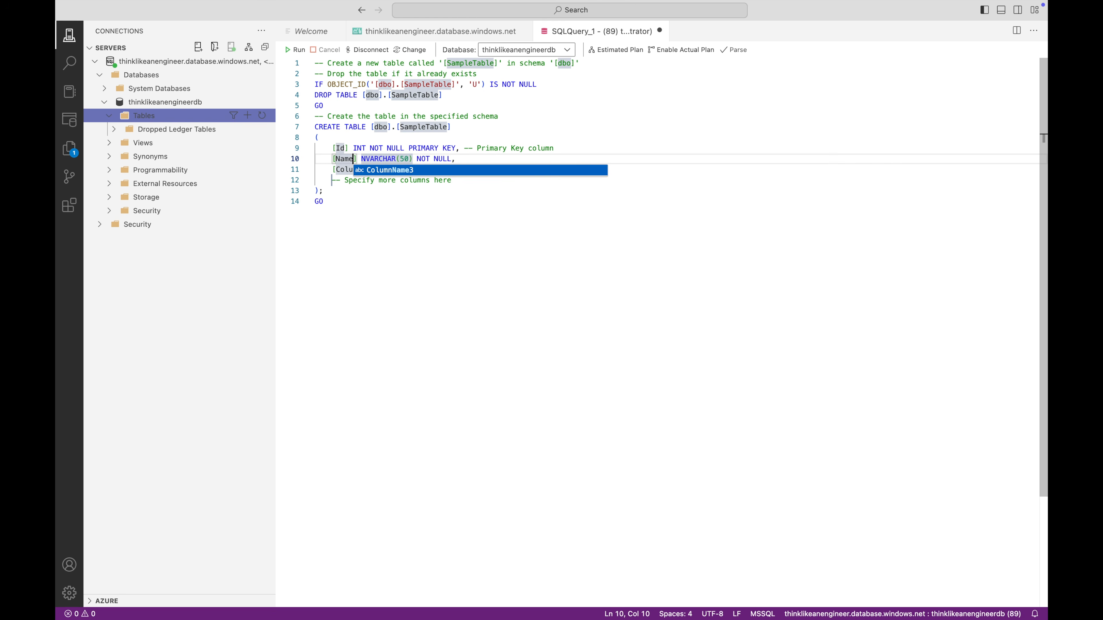
{"action": "key", "text": "Tab"}
{"action": "key", "text": "Tab"}
{"action": "type", "text": "LastName"}
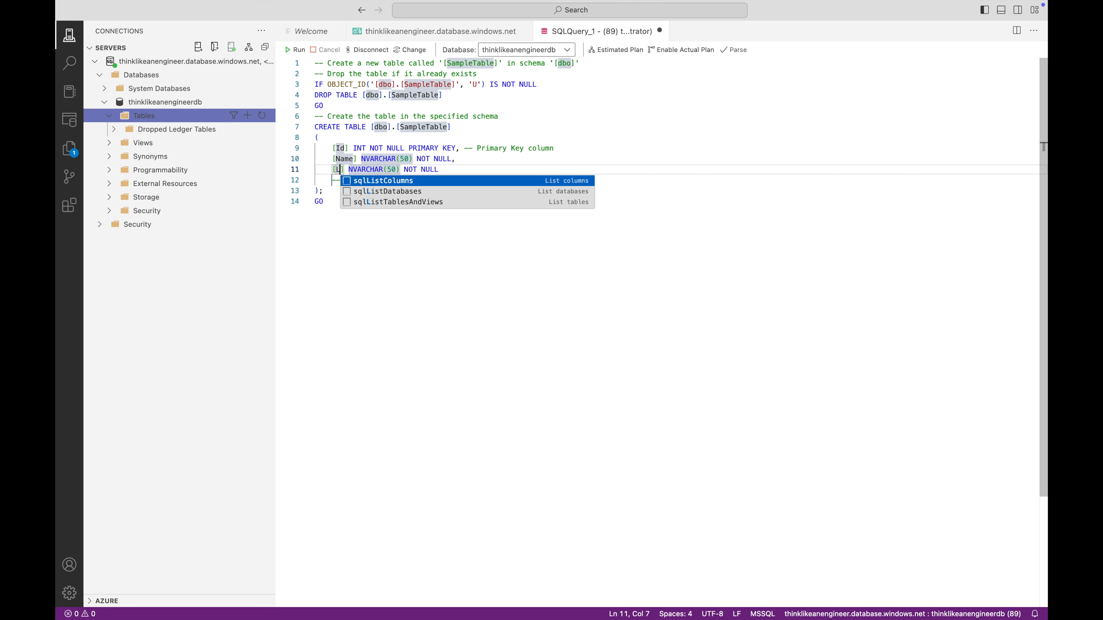
{"action": "key", "text": "Tab"}
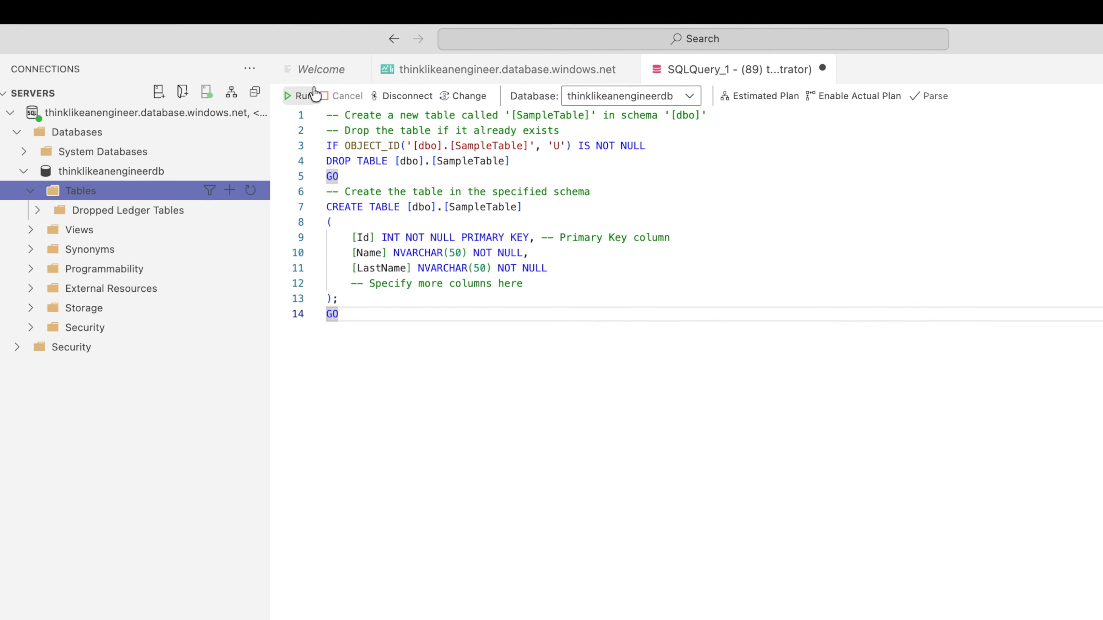
Run the table creation script, refresh the Tables folder, and expand the columns of dbo.SampleTable.
{"action": "left_click", "coordinate": [296, 50]}
{"action": "left_click", "coordinate": [250, 191]}
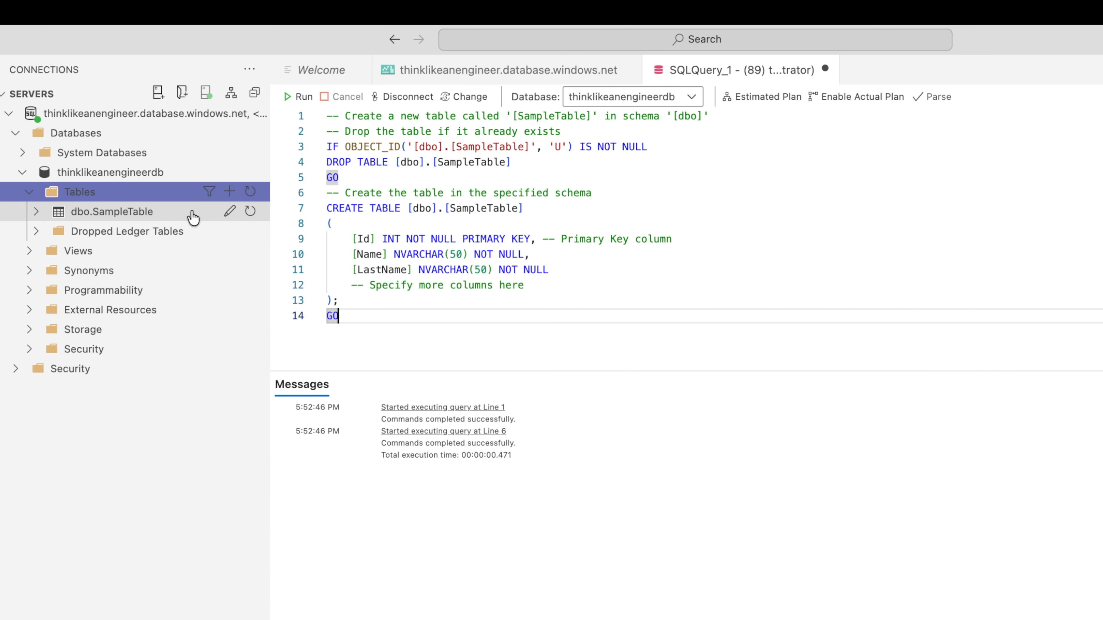
{"action": "left_click", "coordinate": [191, 213]}
{"action": "left_click", "coordinate": [43, 231]}
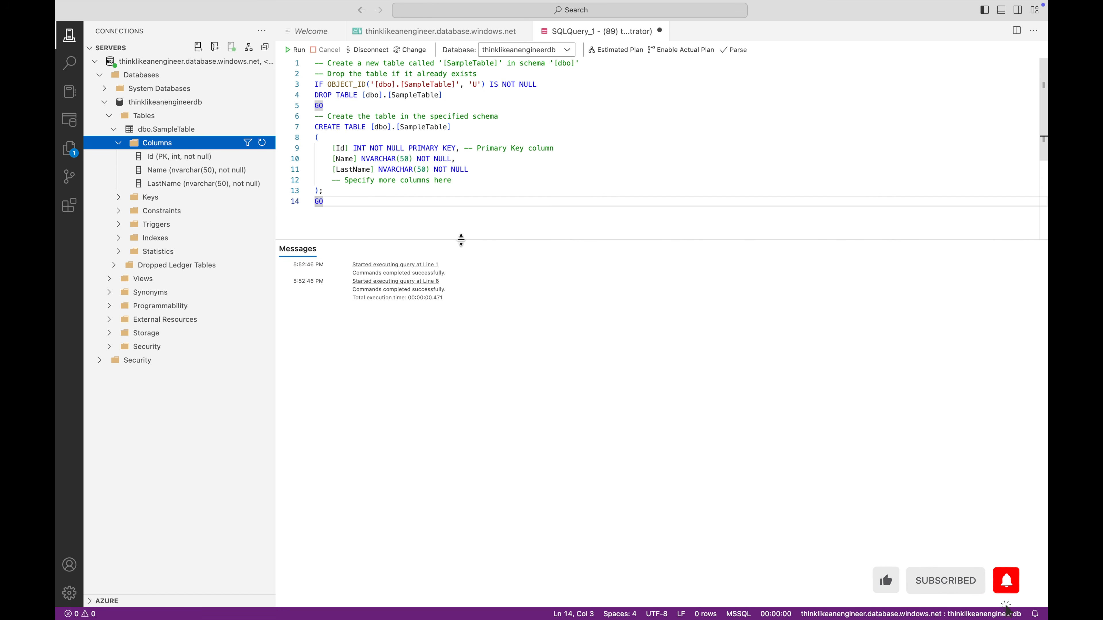
Enlarge the query editor area above the Messages pane and put the cursor back at the end of the script.
{"action": "left_click_drag", "start_coordinate": [459, 239], "coordinate": [469, 335]}
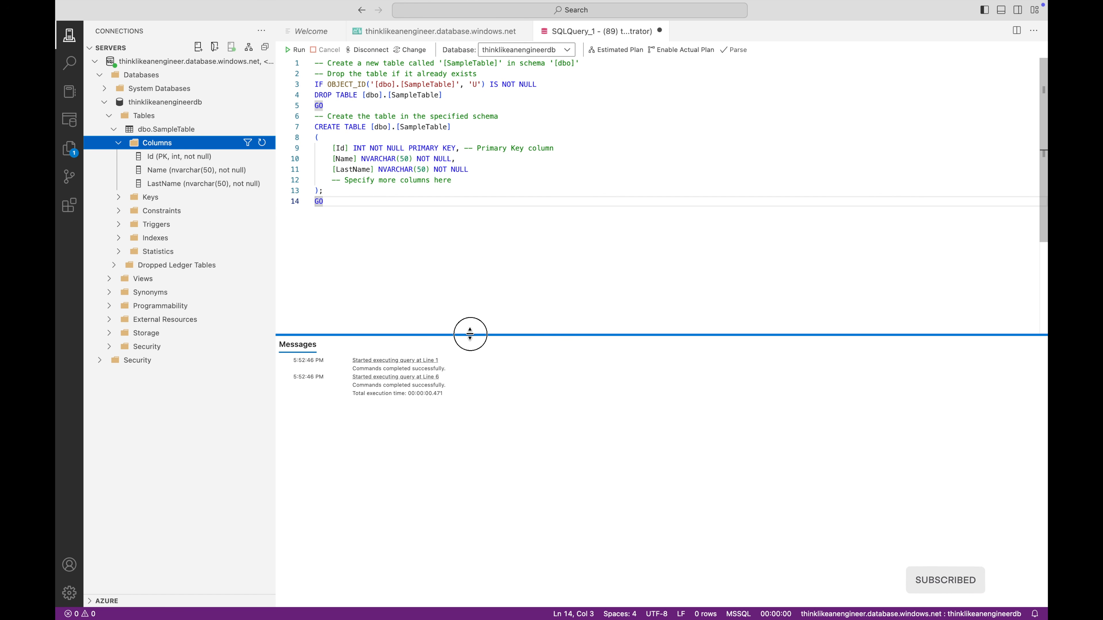
{"action": "left_click", "coordinate": [393, 237]}
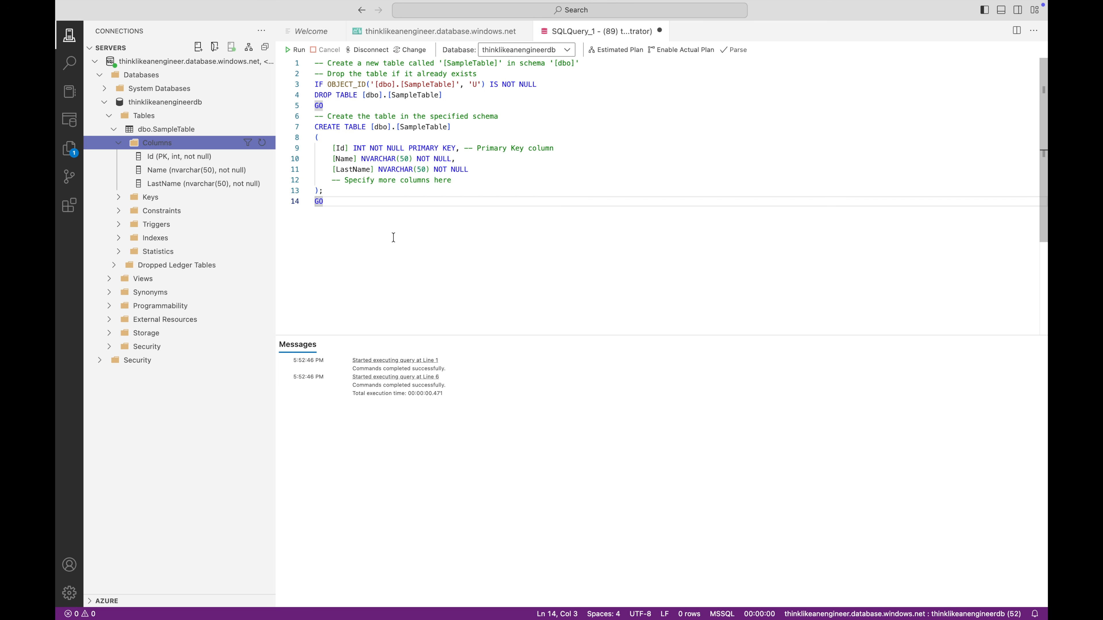